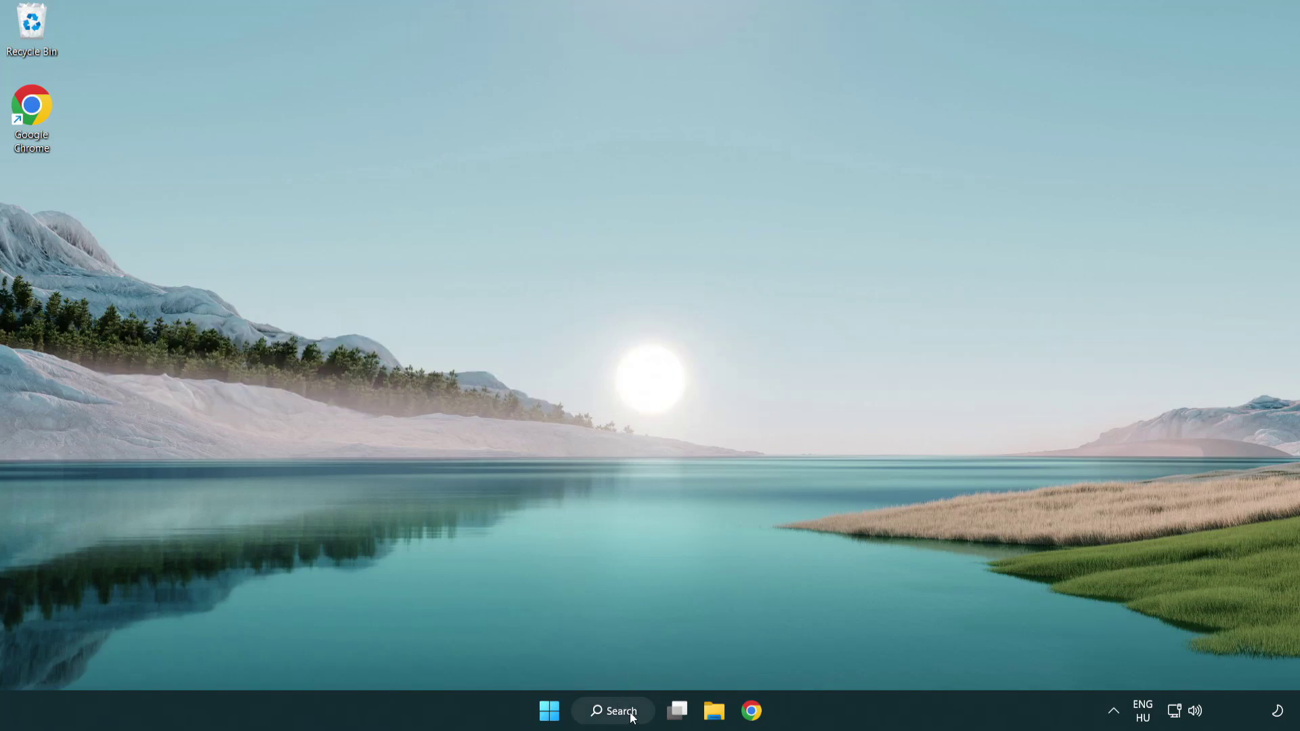
Step: Search Windows for 'device manager'
left_click(629, 717)
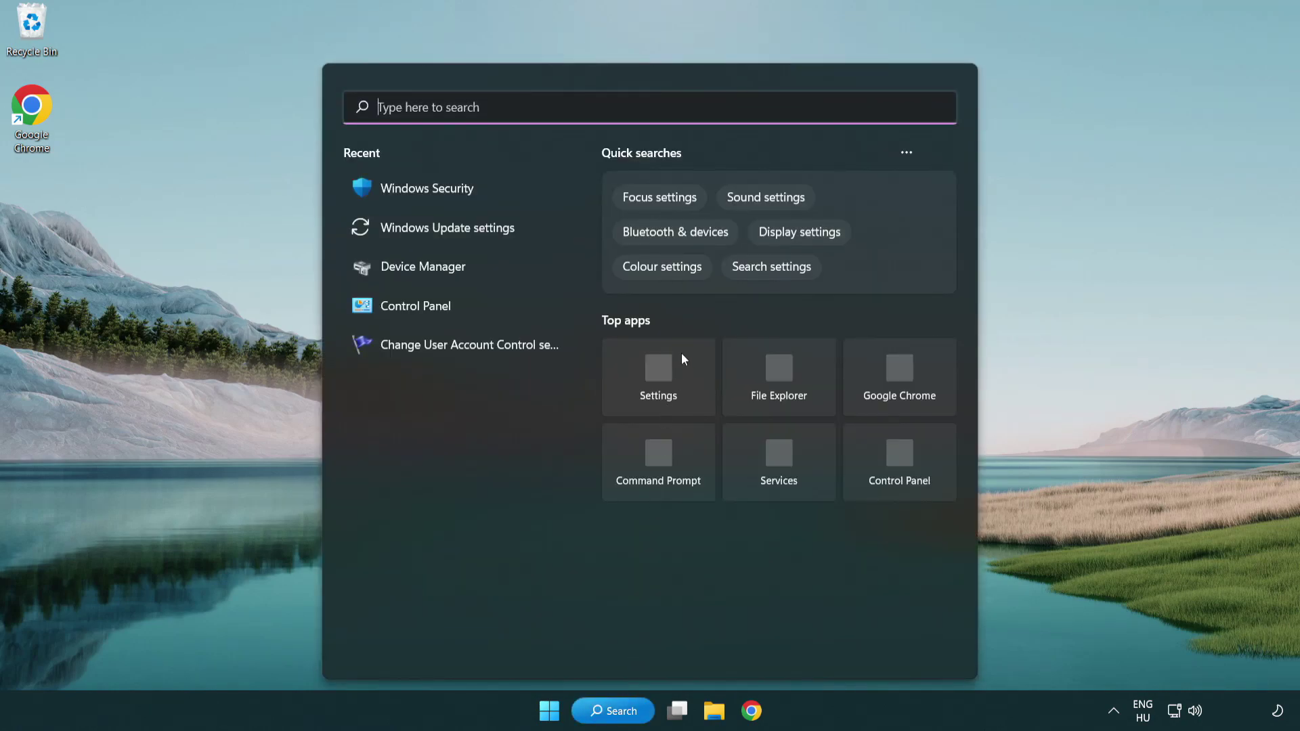
type("d")
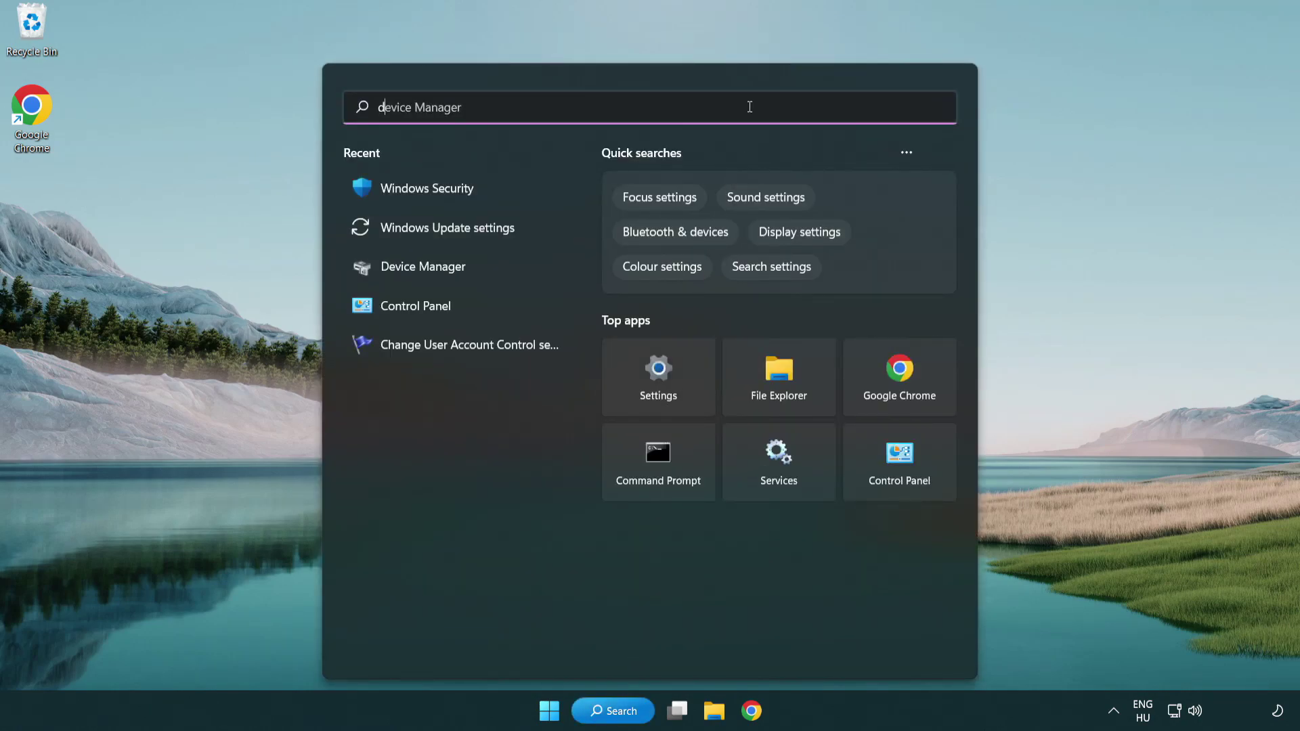
type("evice manager")
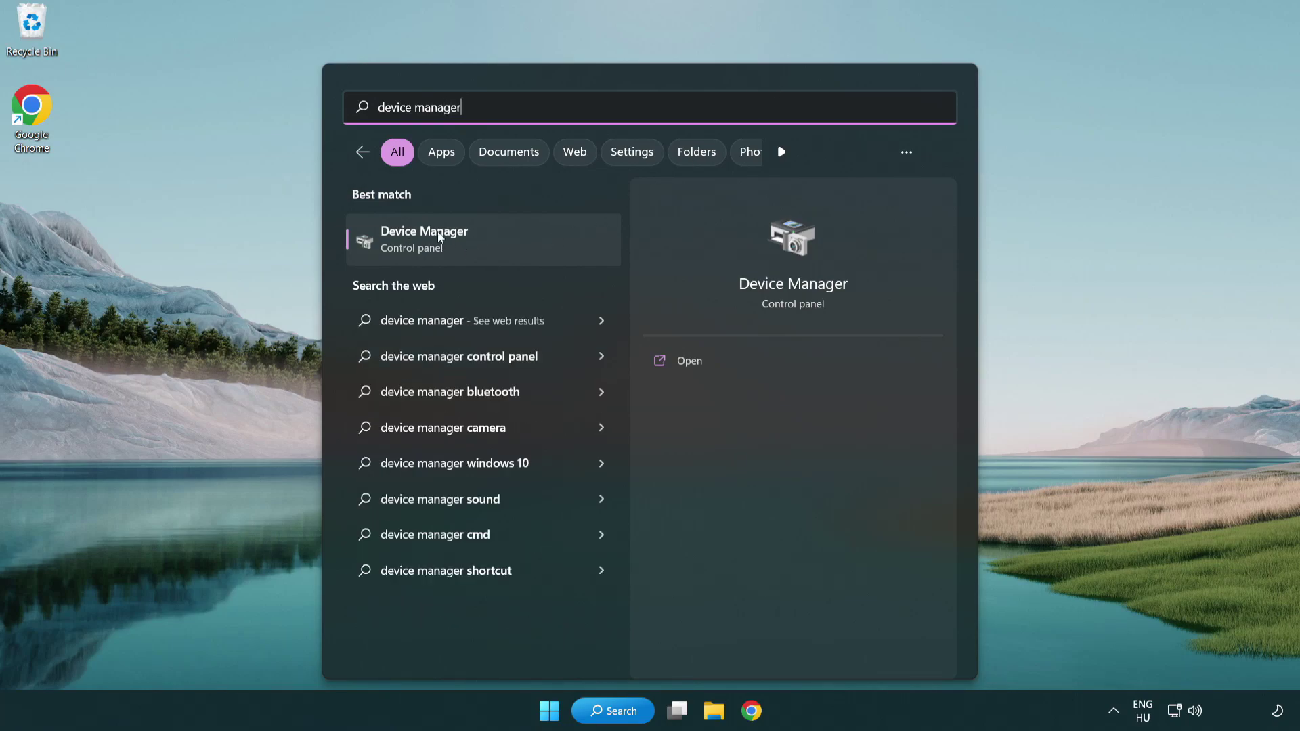
Step: Open Device Manager, expand Display adapters and bring up the VMware SVGA 3D adapter's context menu
left_click(520, 245)
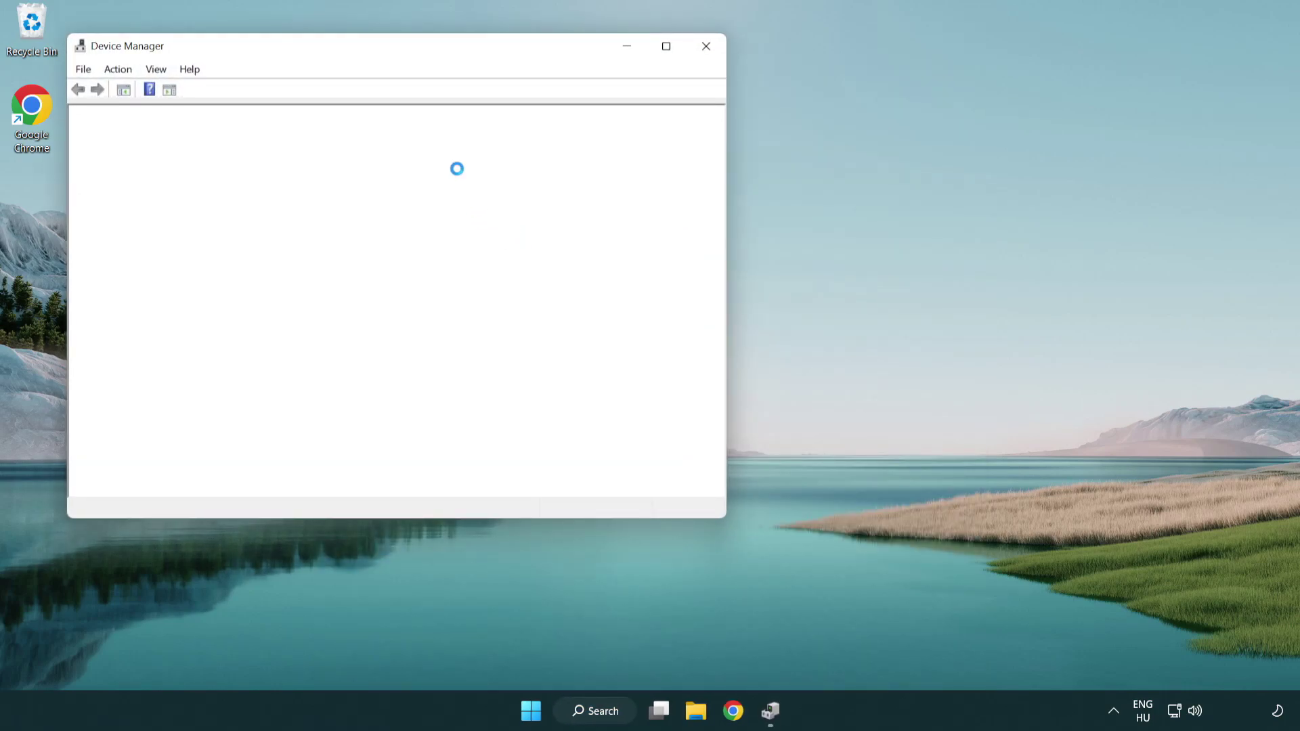
left_click_drag(356, 52, 573, 131)
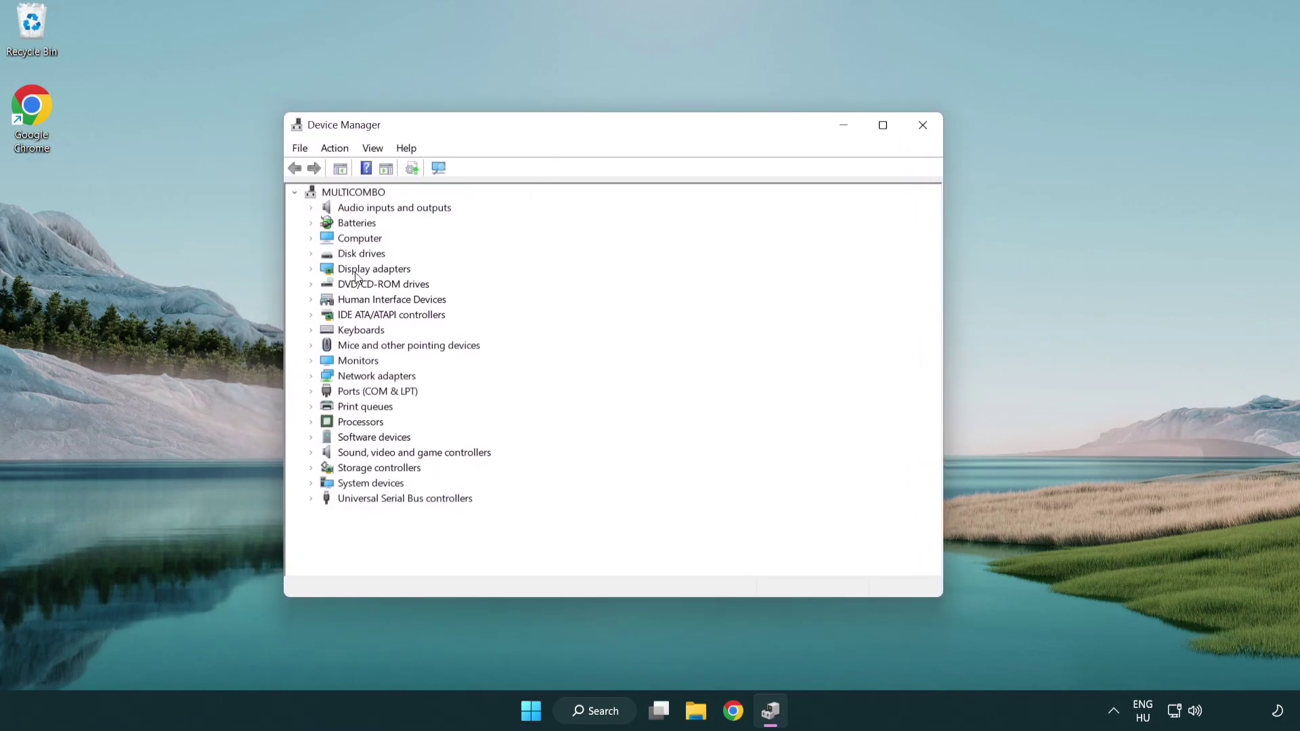
left_click(389, 271)
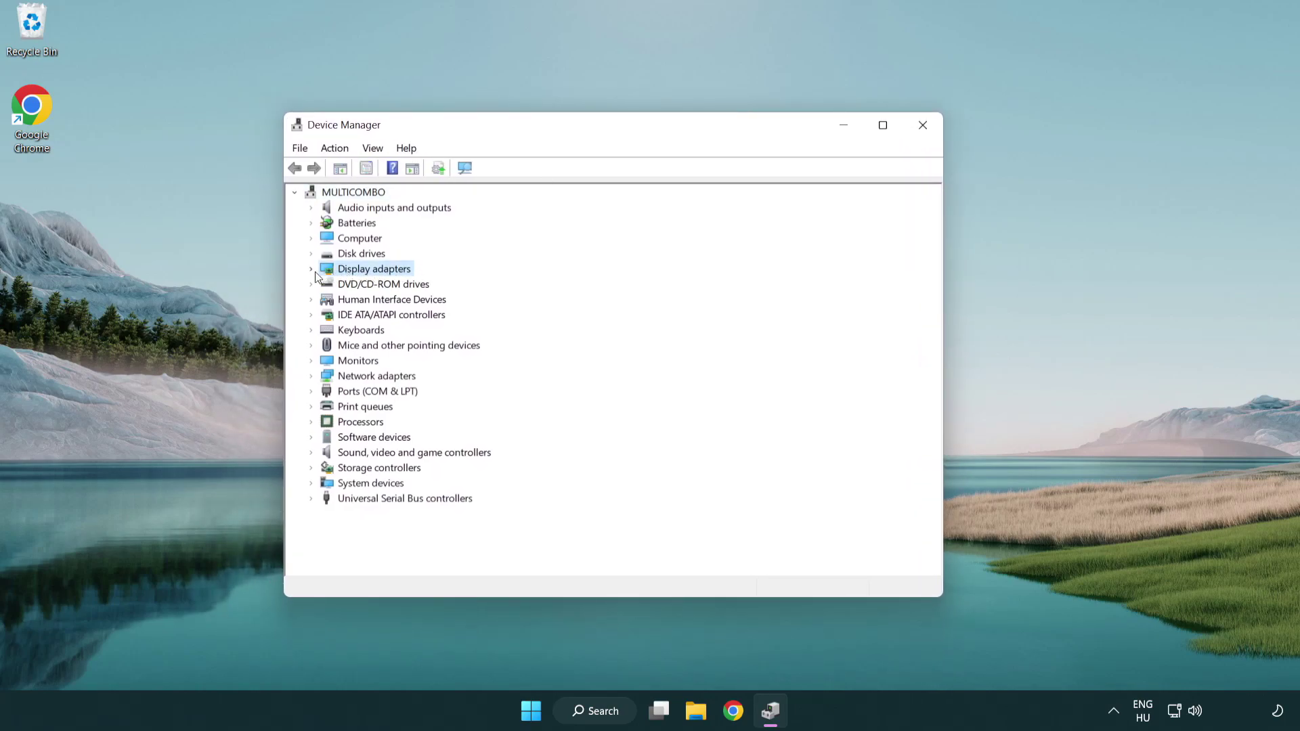
left_click(311, 271)
left_click(392, 284)
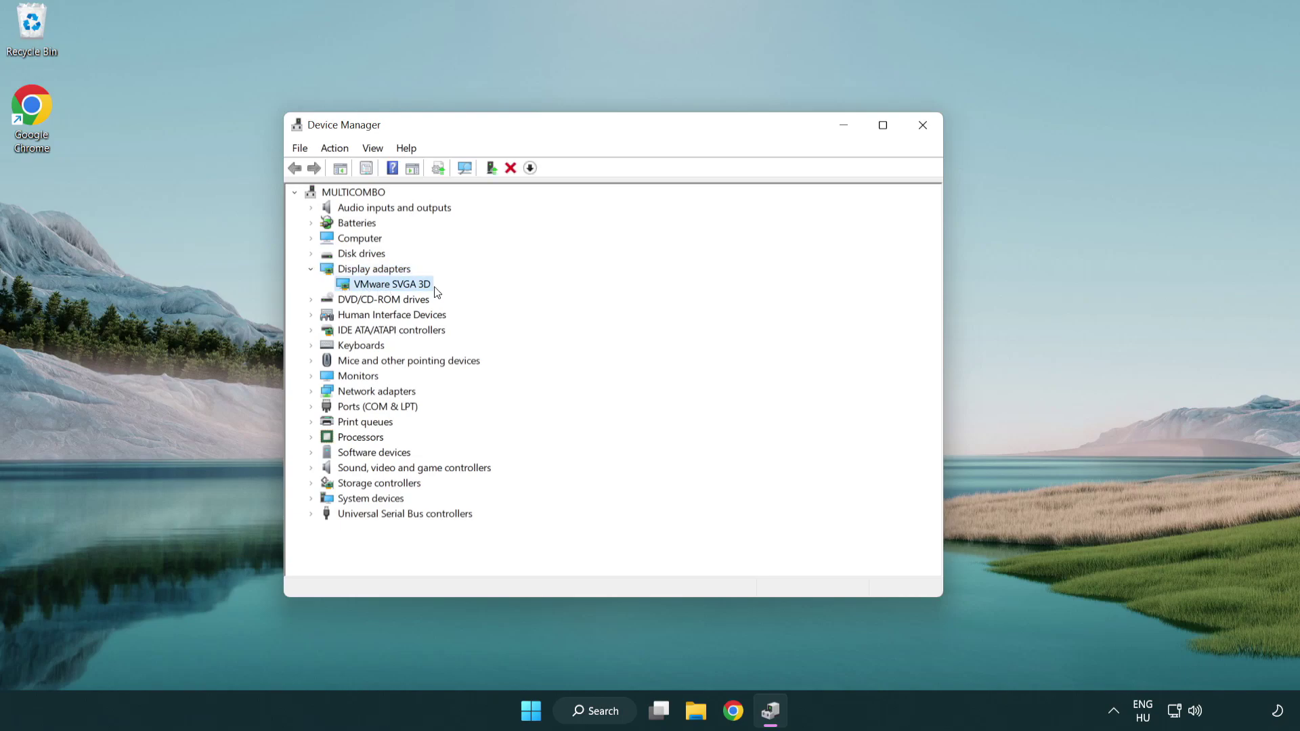
right_click(388, 289)
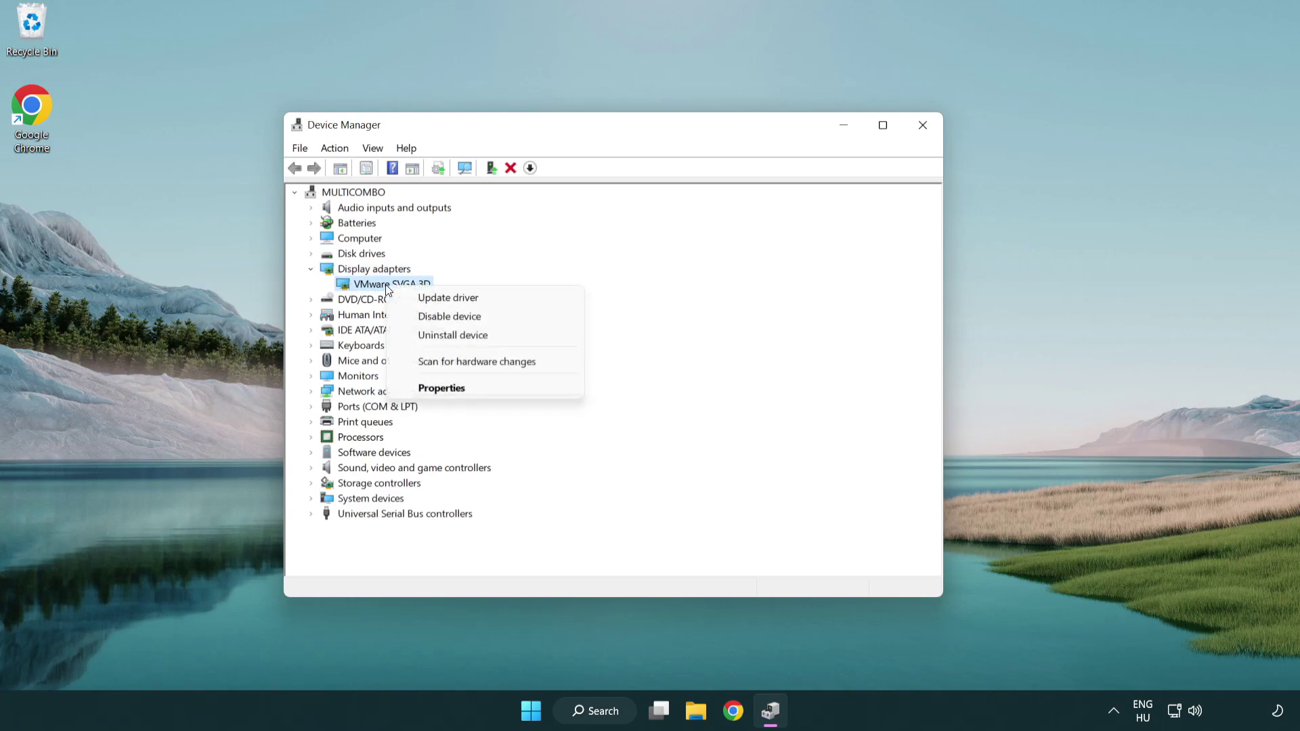
Step: Auto-search for a VMware SVGA 3D driver update, which finds the best driver installed, then close Device Manager
left_click(513, 300)
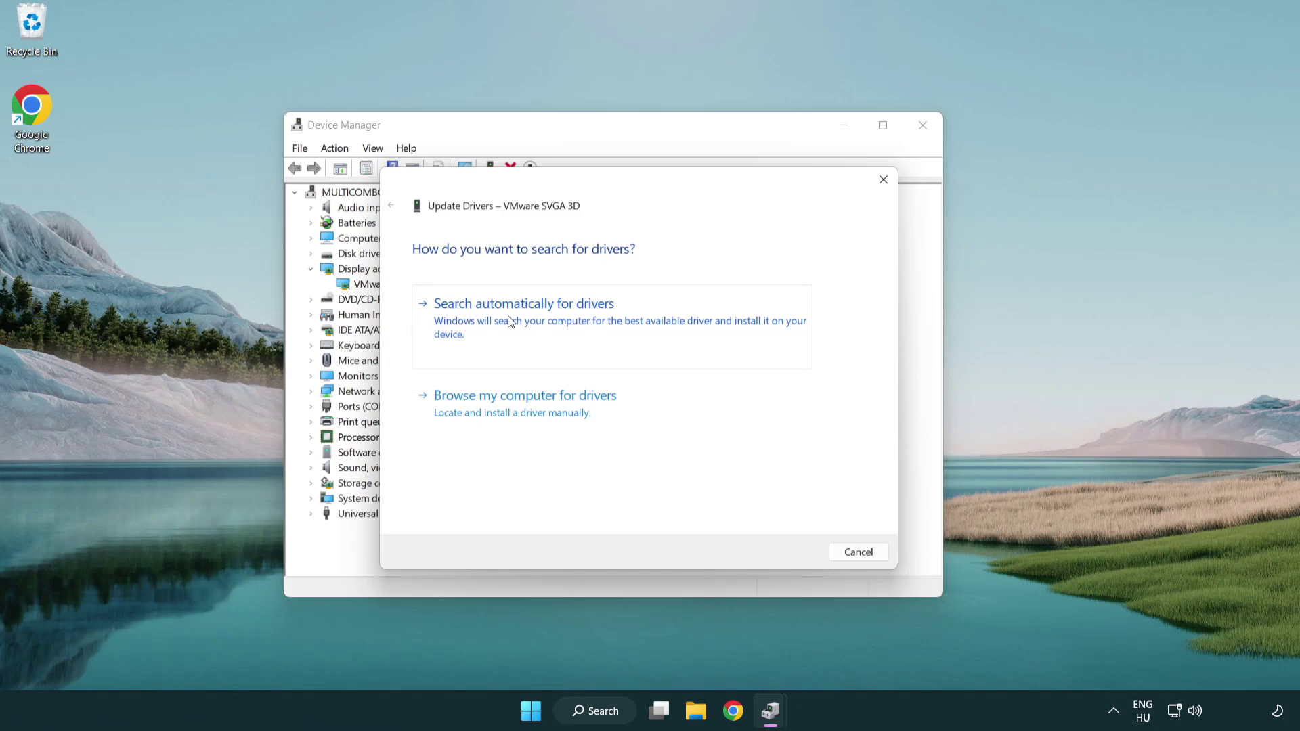
left_click(574, 320)
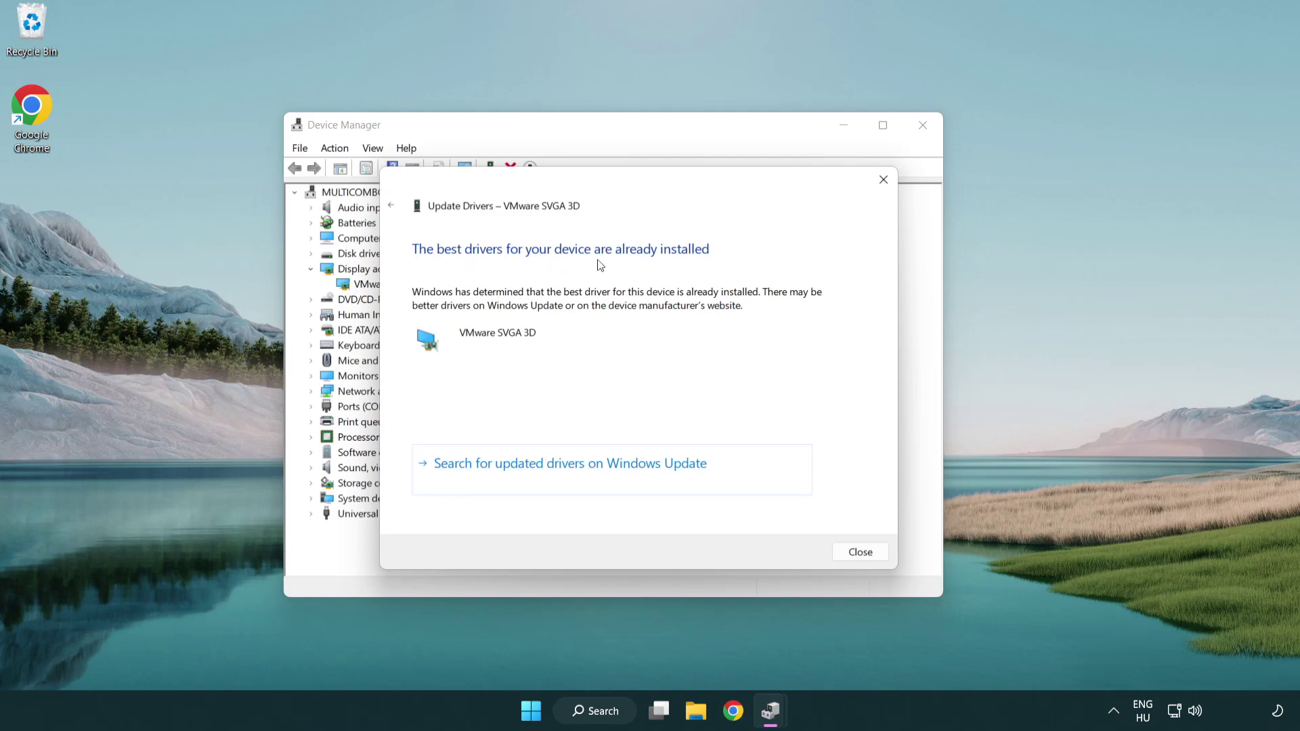
left_click(862, 554)
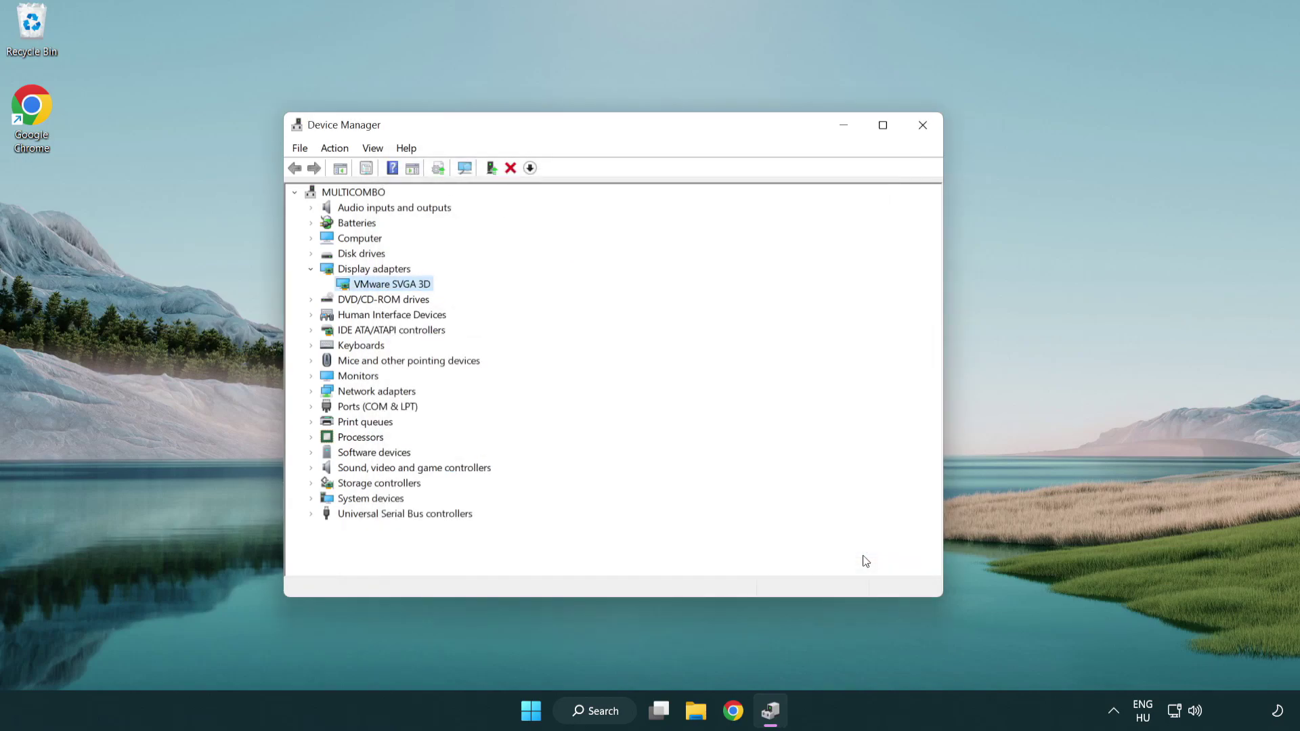
left_click(927, 130)
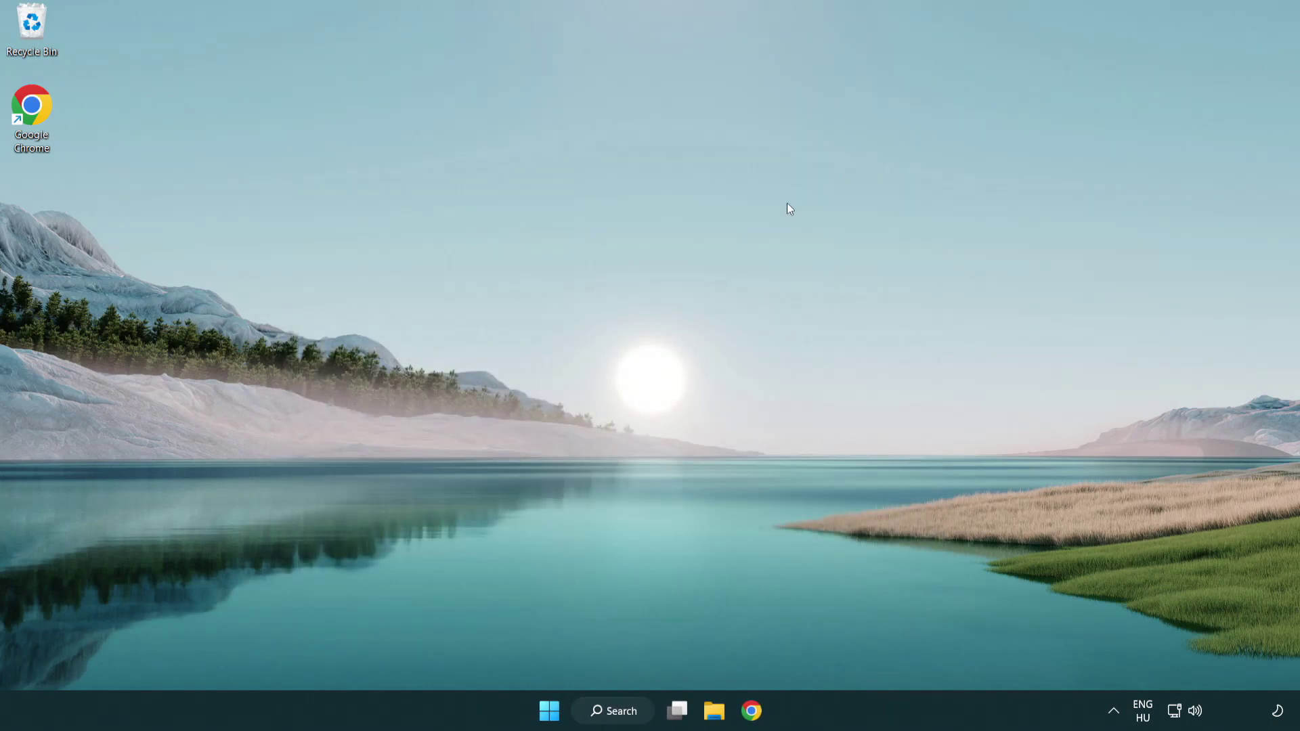
Step: Search 'update' and run a Windows Update check, which reports the PC up to date
left_click(617, 711)
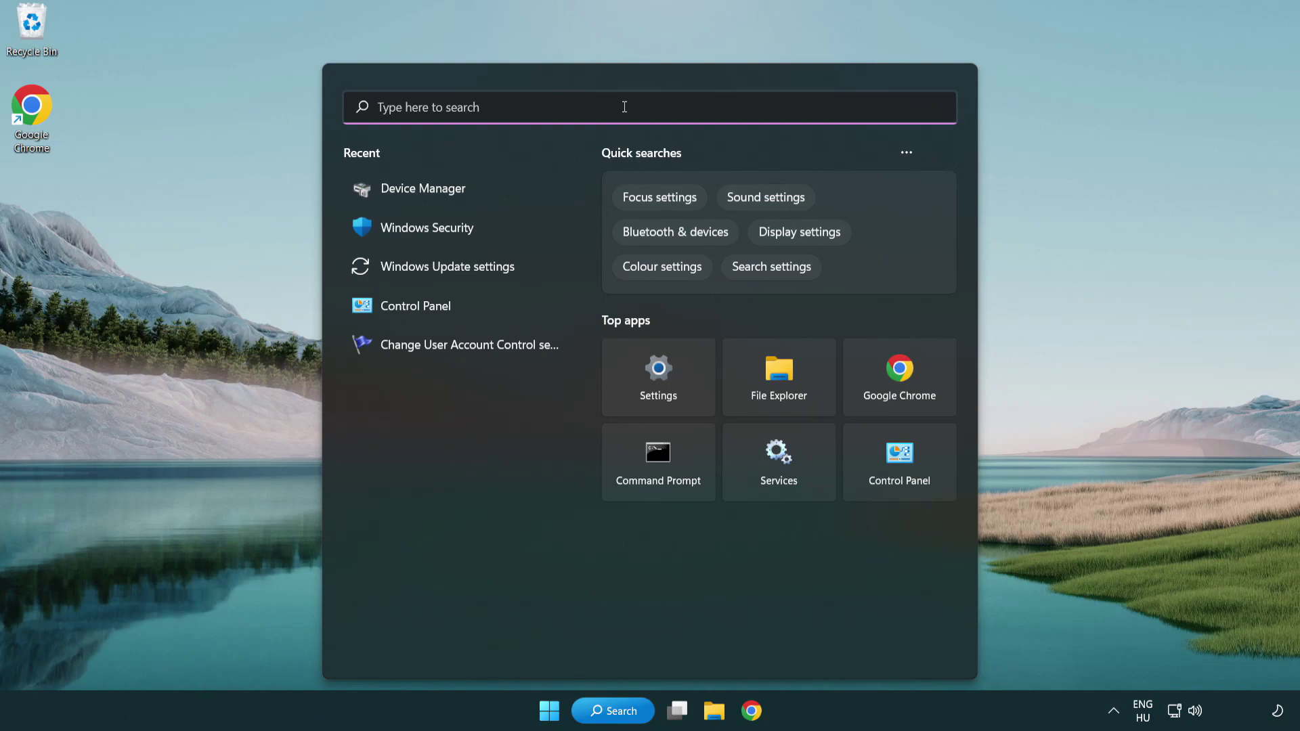
type("update")
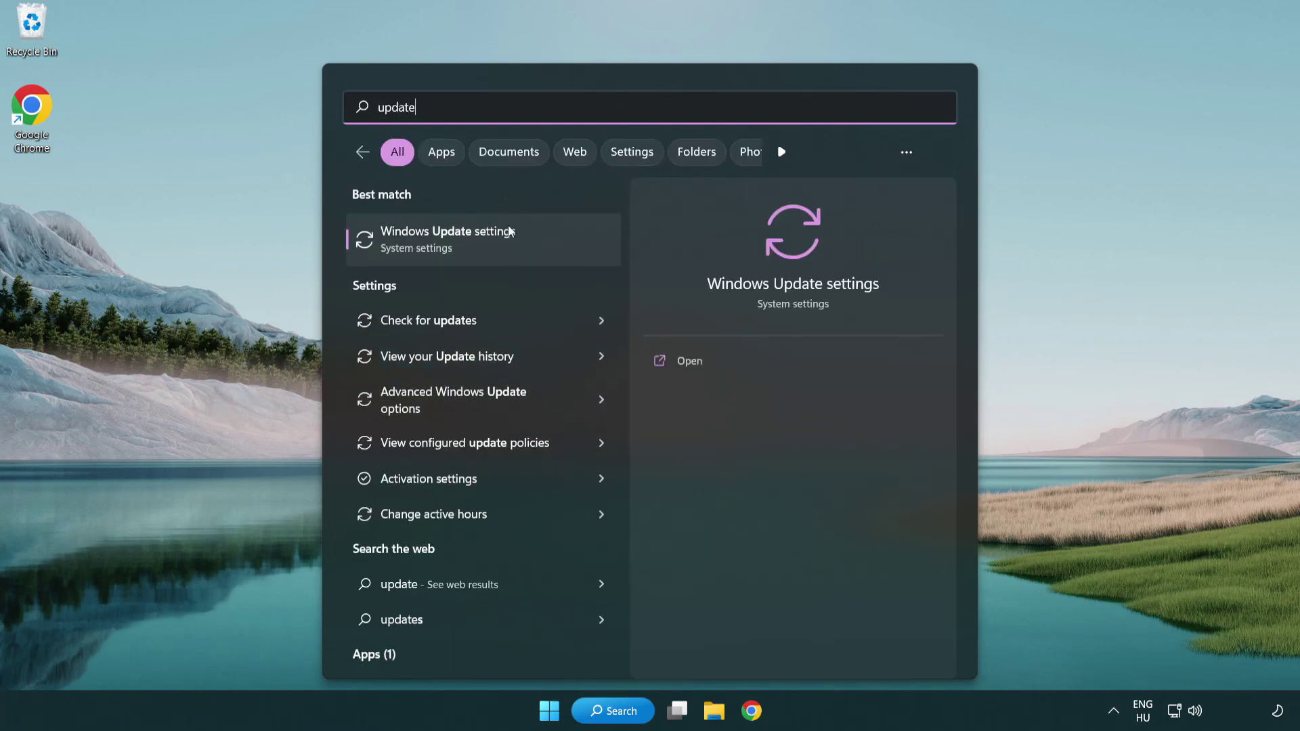
left_click(508, 247)
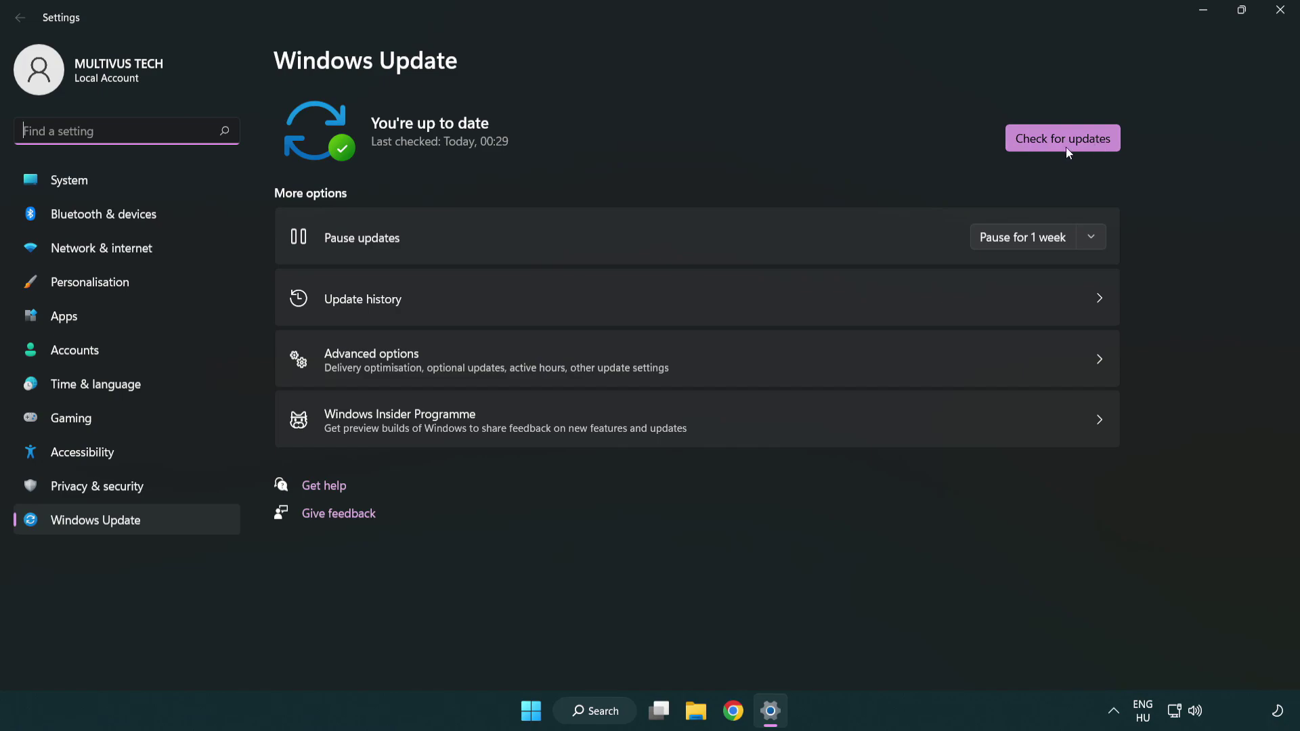
left_click(1089, 146)
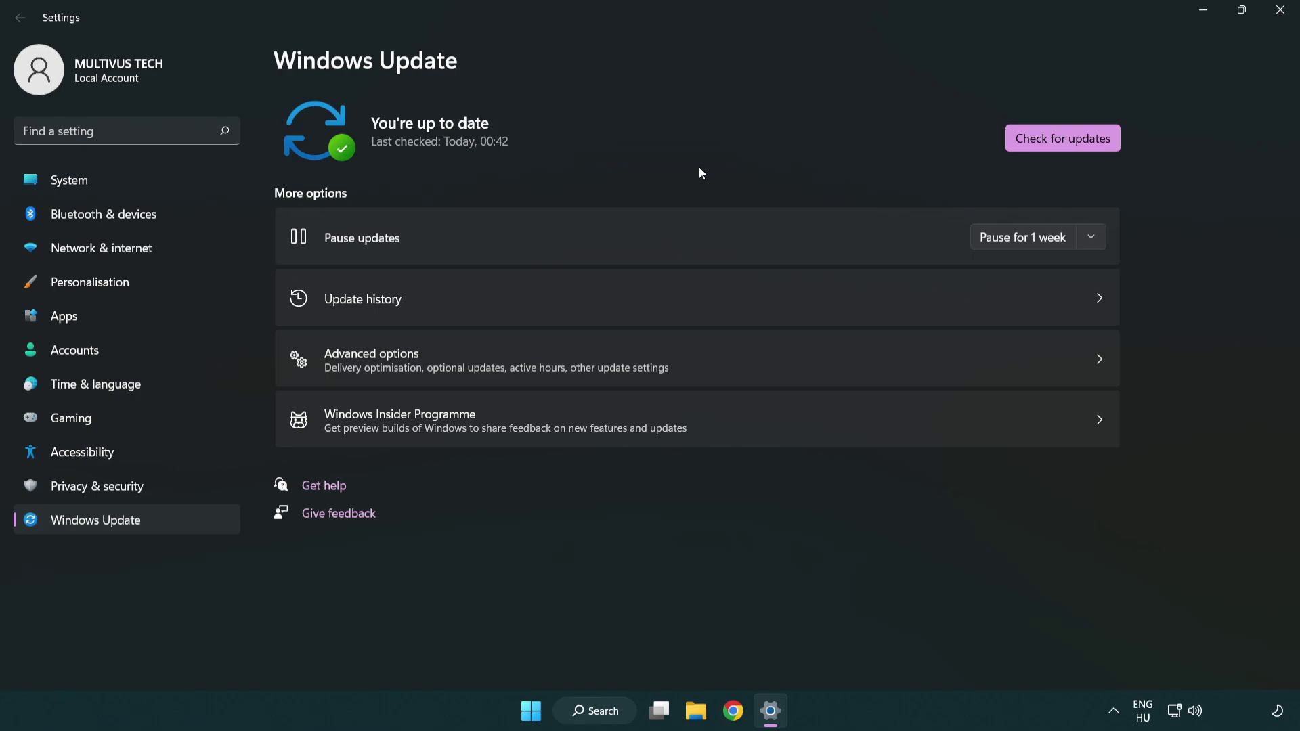
Step: Close Settings and open Properties for YOUR NOT WORKING GAME from Steam's library home
left_click(1275, 16)
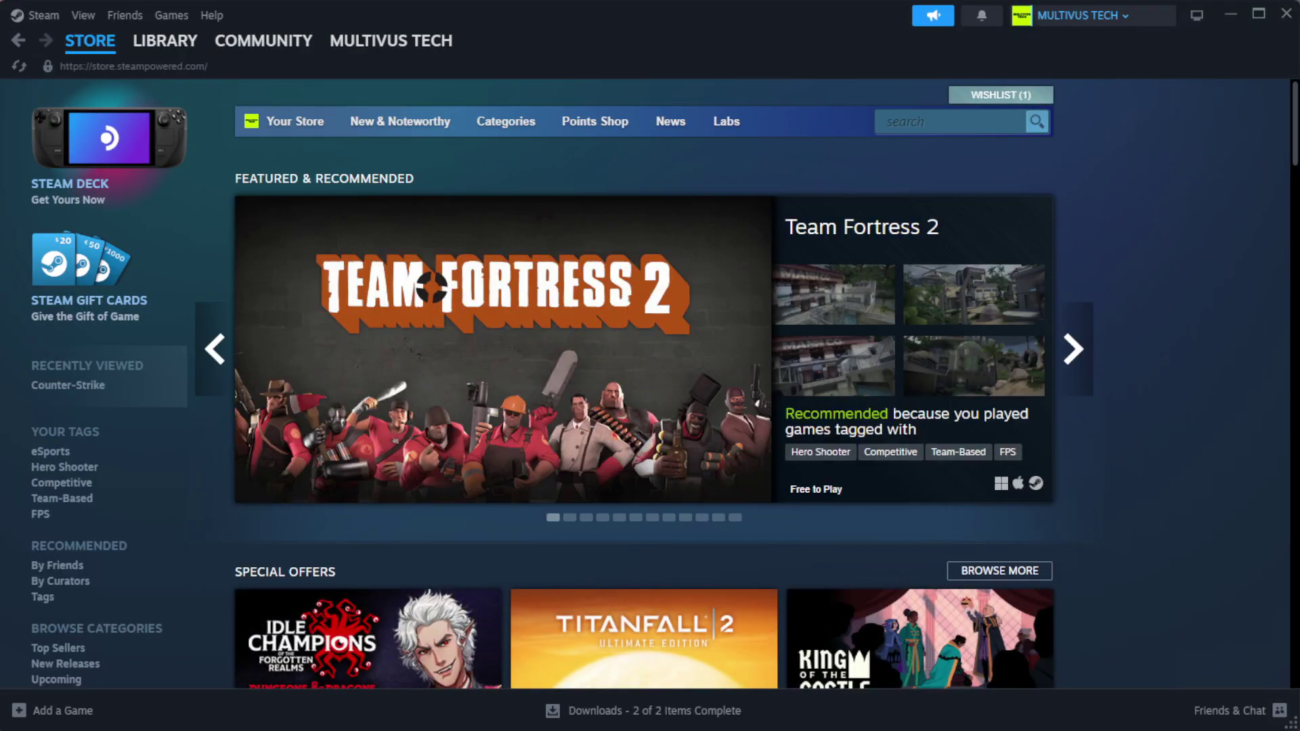
mouse_move(162, 49)
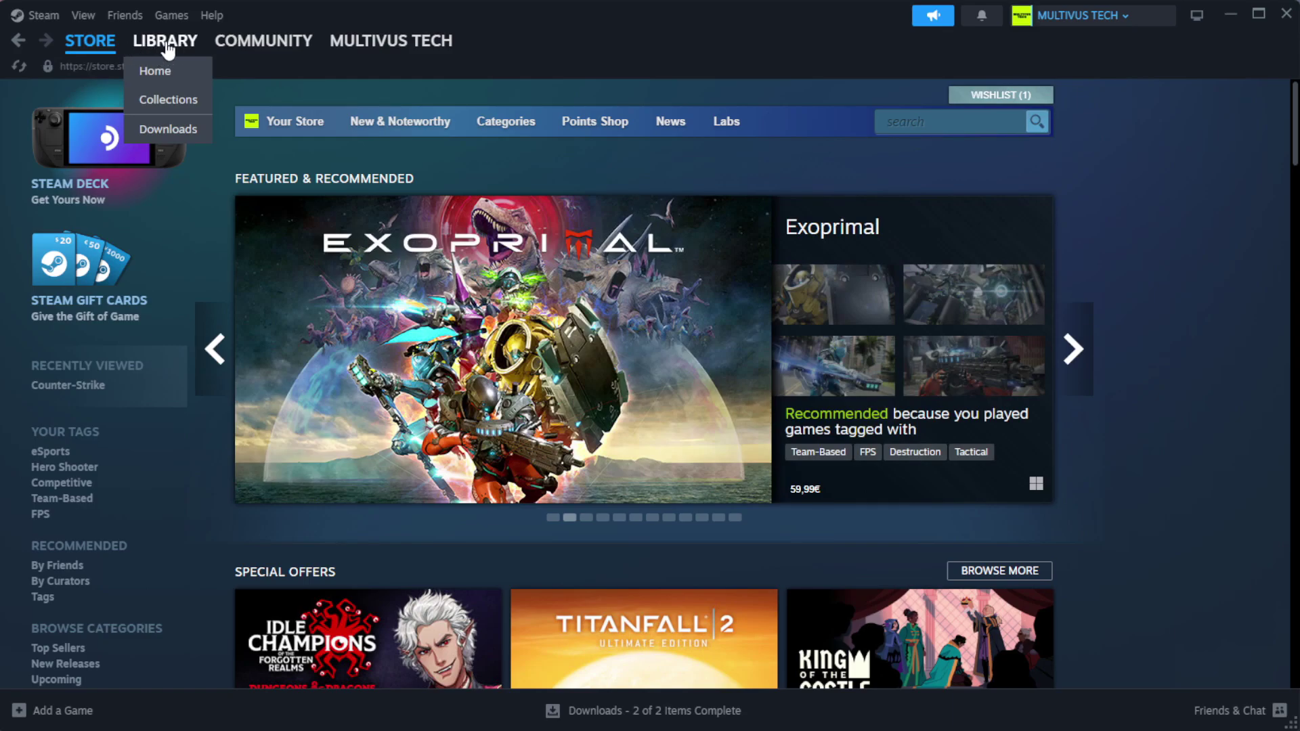
left_click(178, 73)
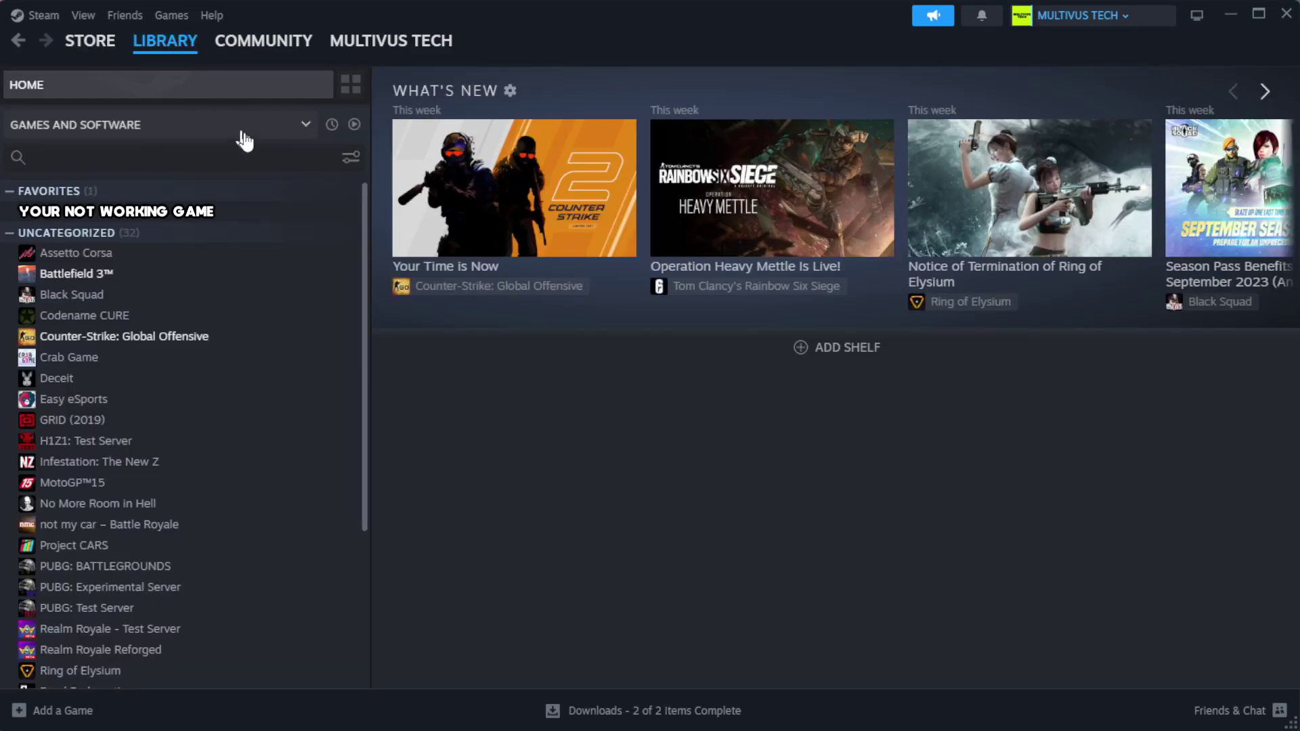
right_click(321, 214)
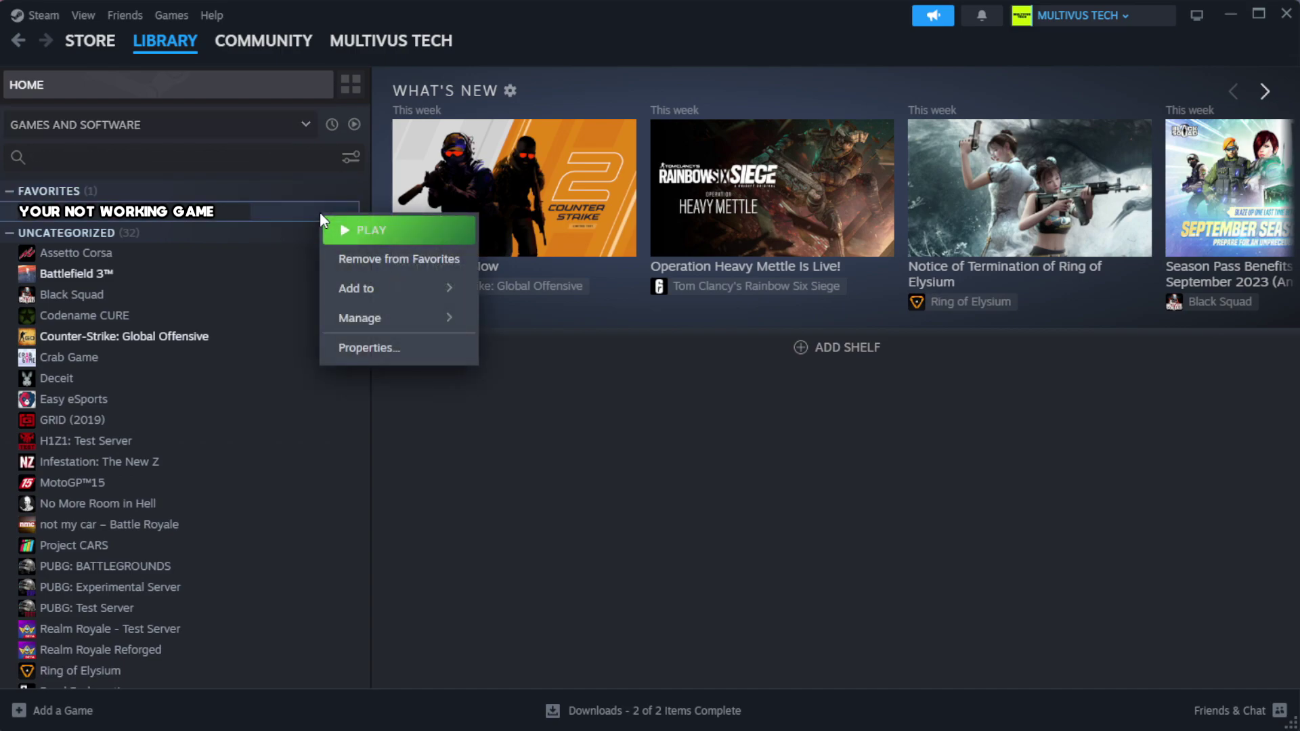
left_click(412, 358)
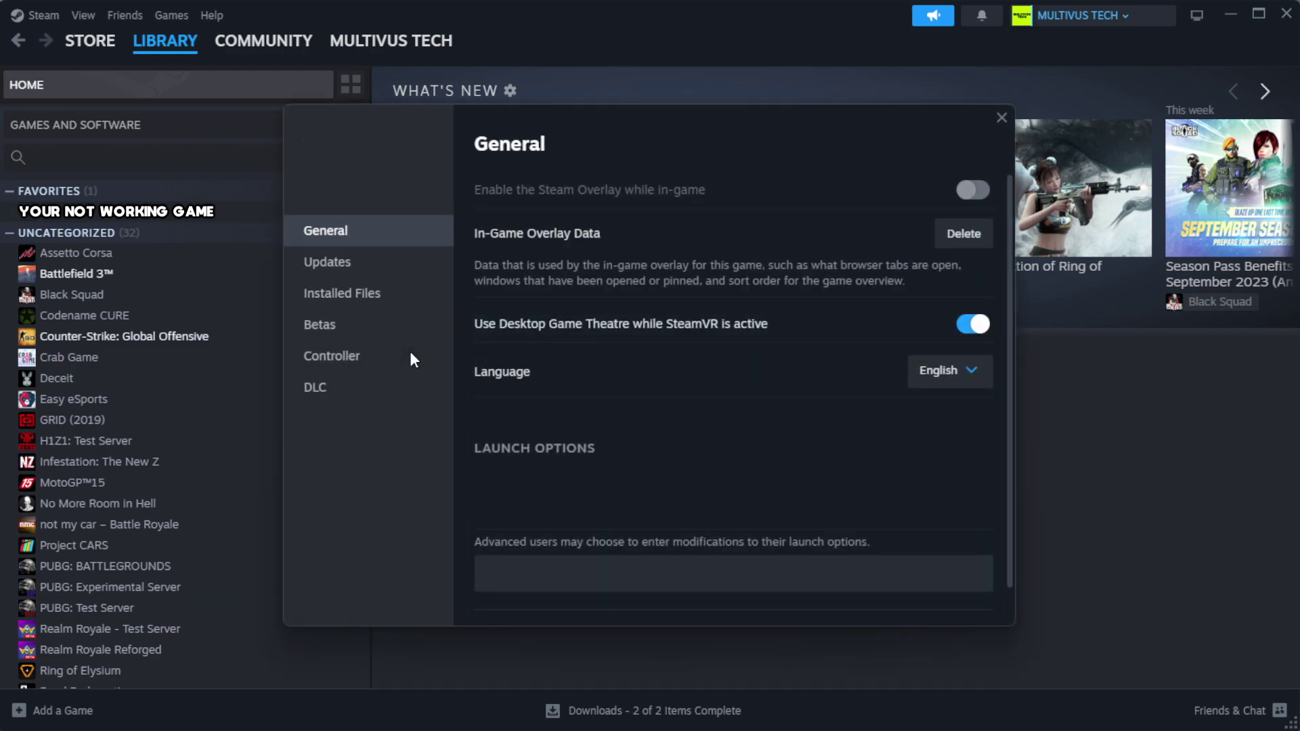
Step: Verify the integrity of YOUR NOT WORKING GAME's installed files, validating all 1039 files
left_click(427, 309)
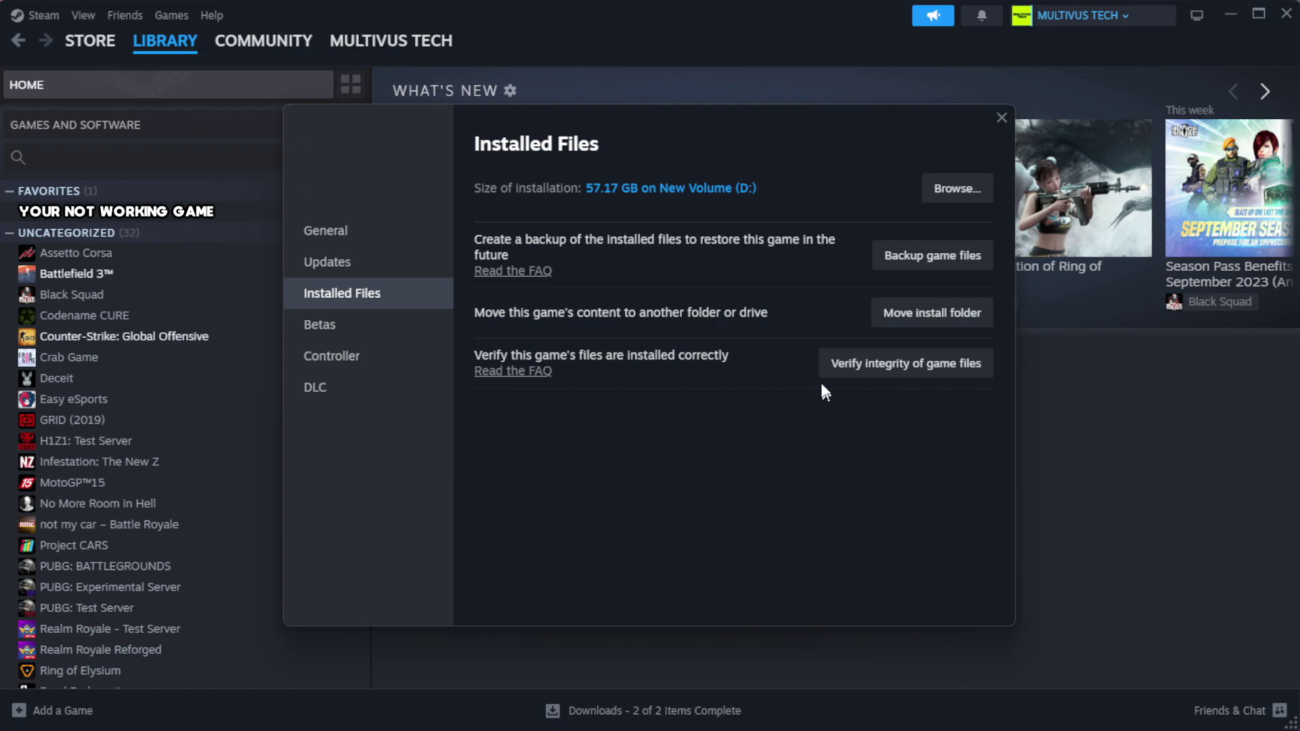
left_click(913, 371)
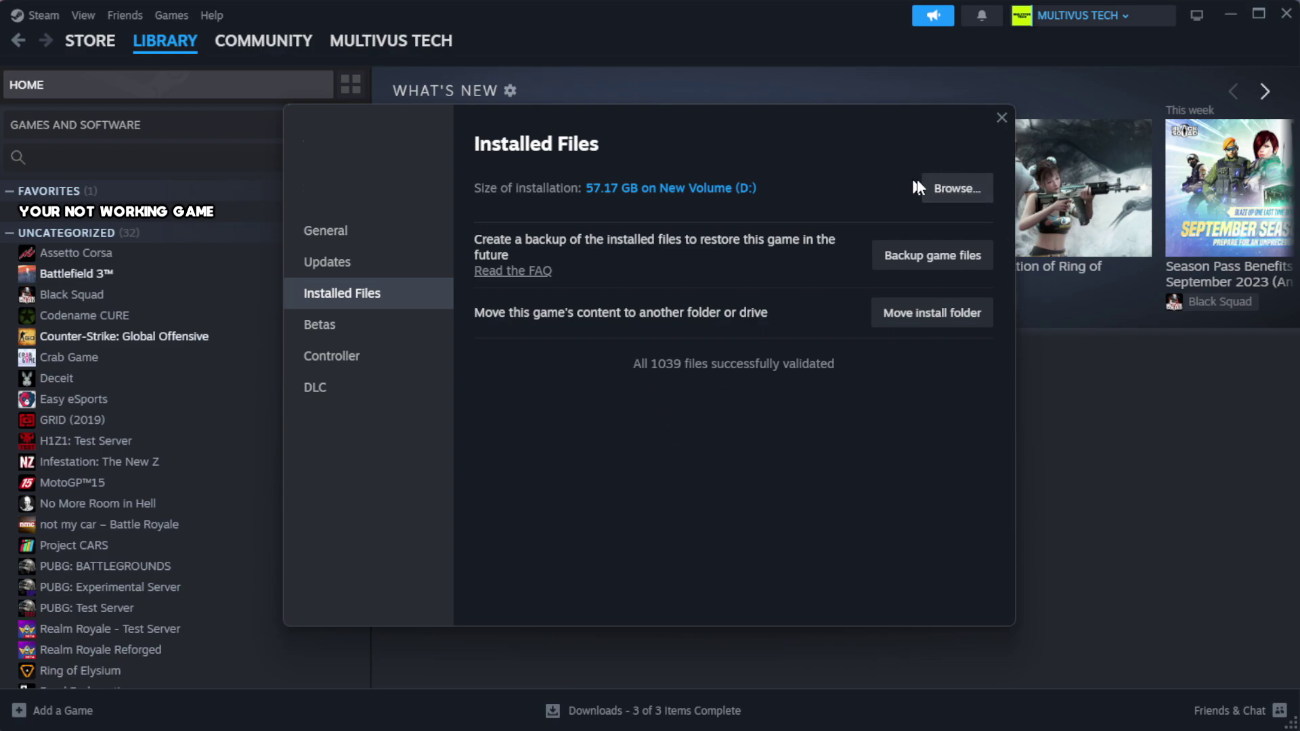
Step: Browse the game's install folder and open the YOUR NOT WORKING GAME shortcut's Properties dialog
left_click(955, 196)
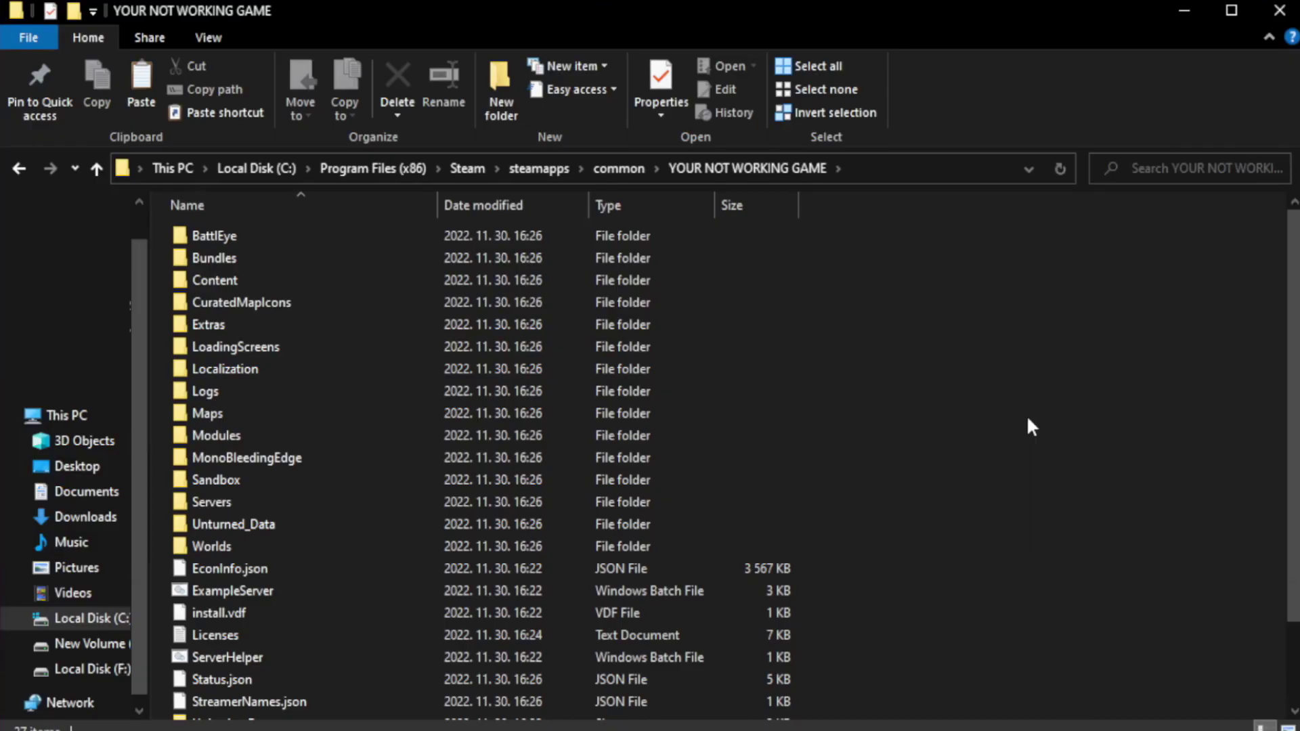
scroll(1295, 365, "down", 2)
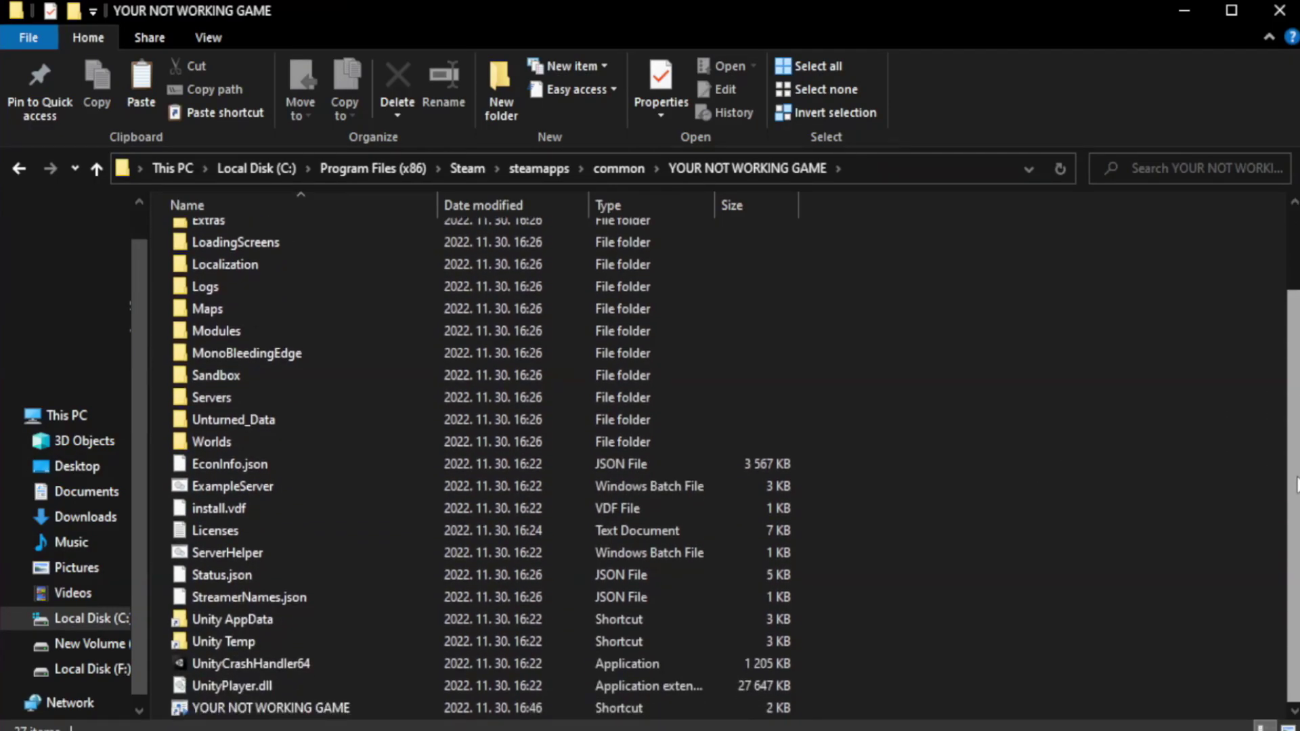
left_click(468, 708)
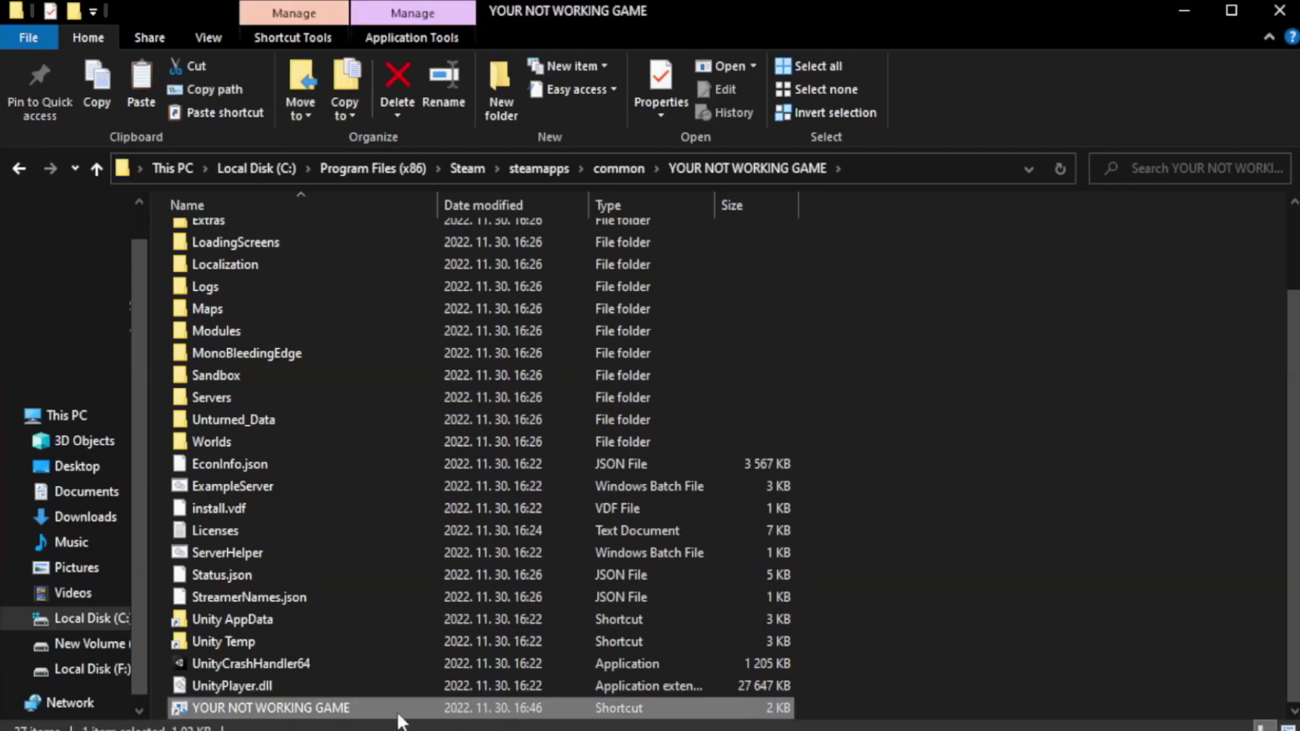
right_click(434, 709)
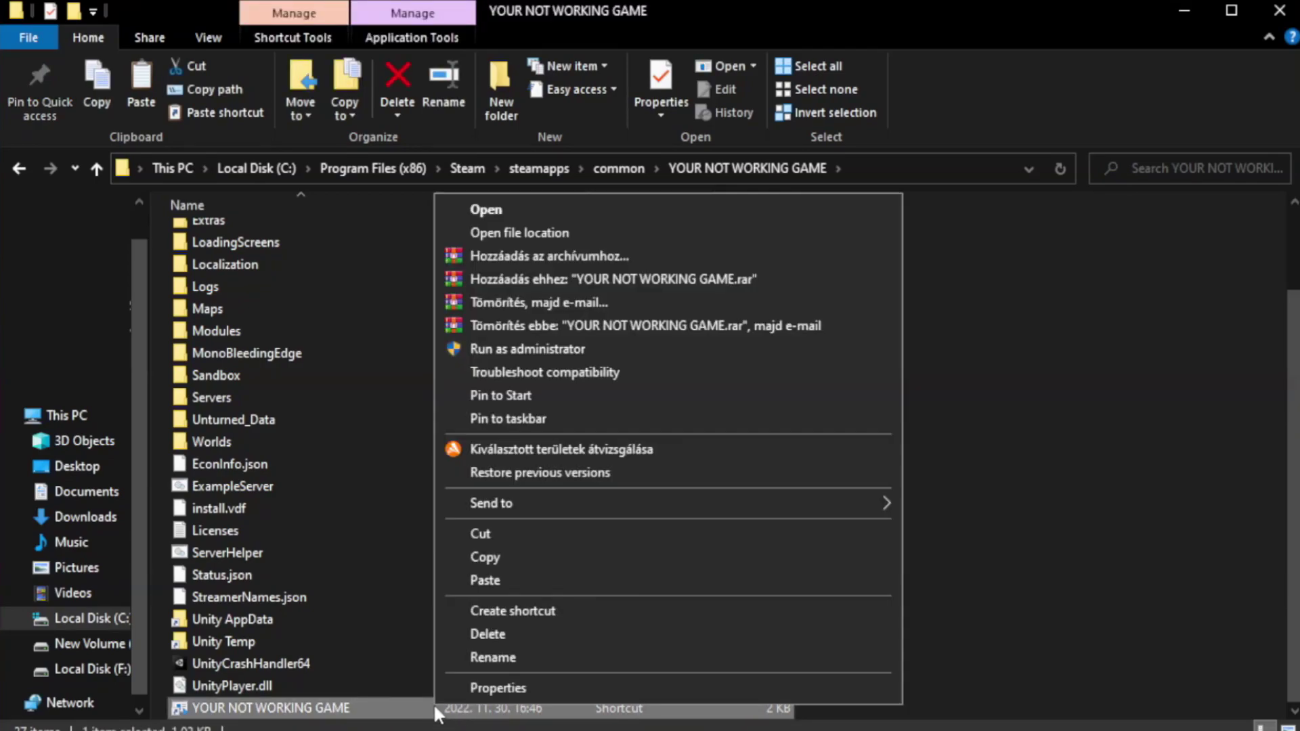
left_click(662, 686)
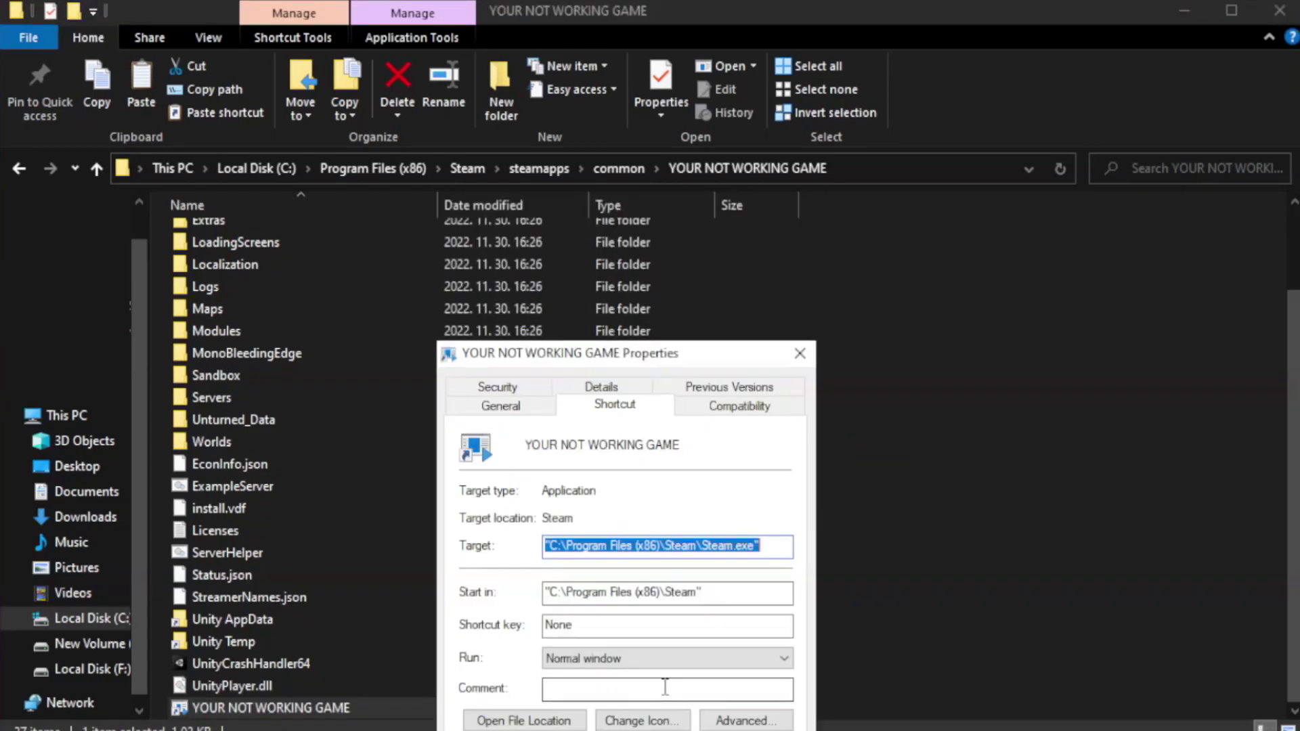
left_click_drag(650, 371, 654, 135)
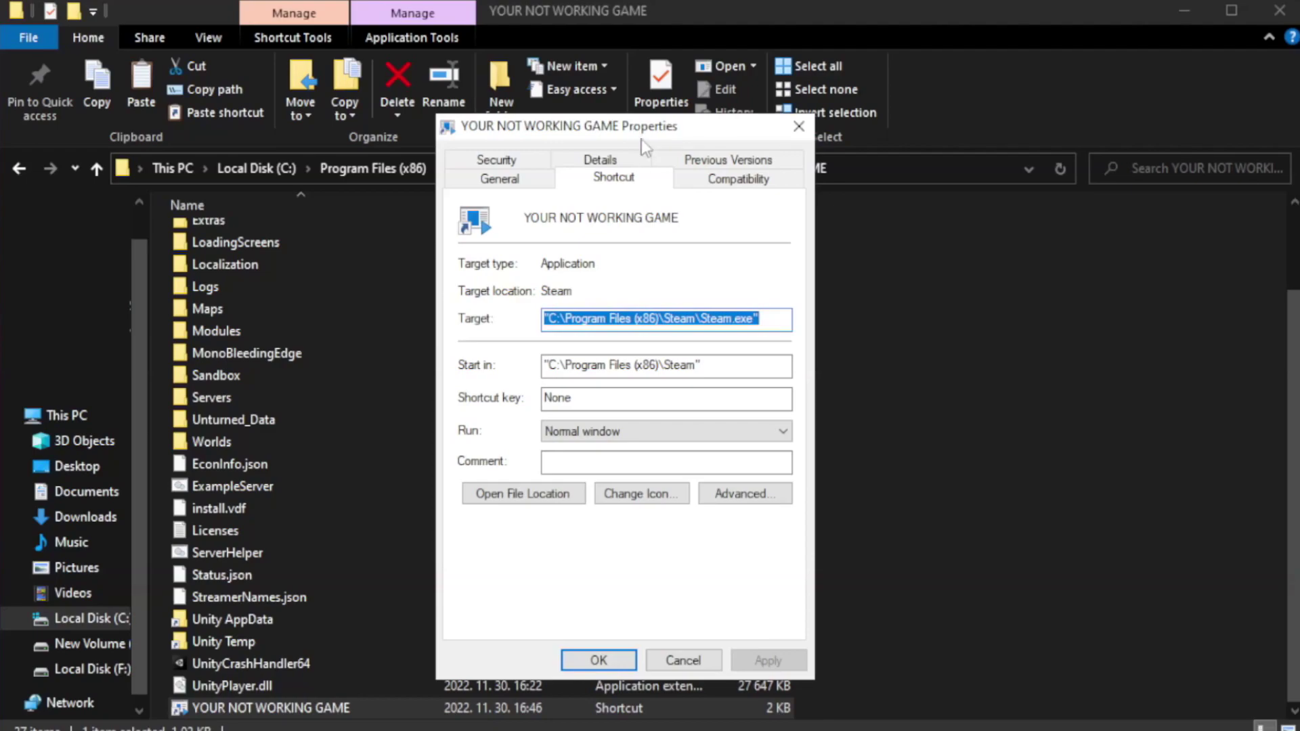
Step: Set the shortcut to Windows 8 compatibility mode, run as administrator, fullscreen optimizations disabled
left_click(731, 183)
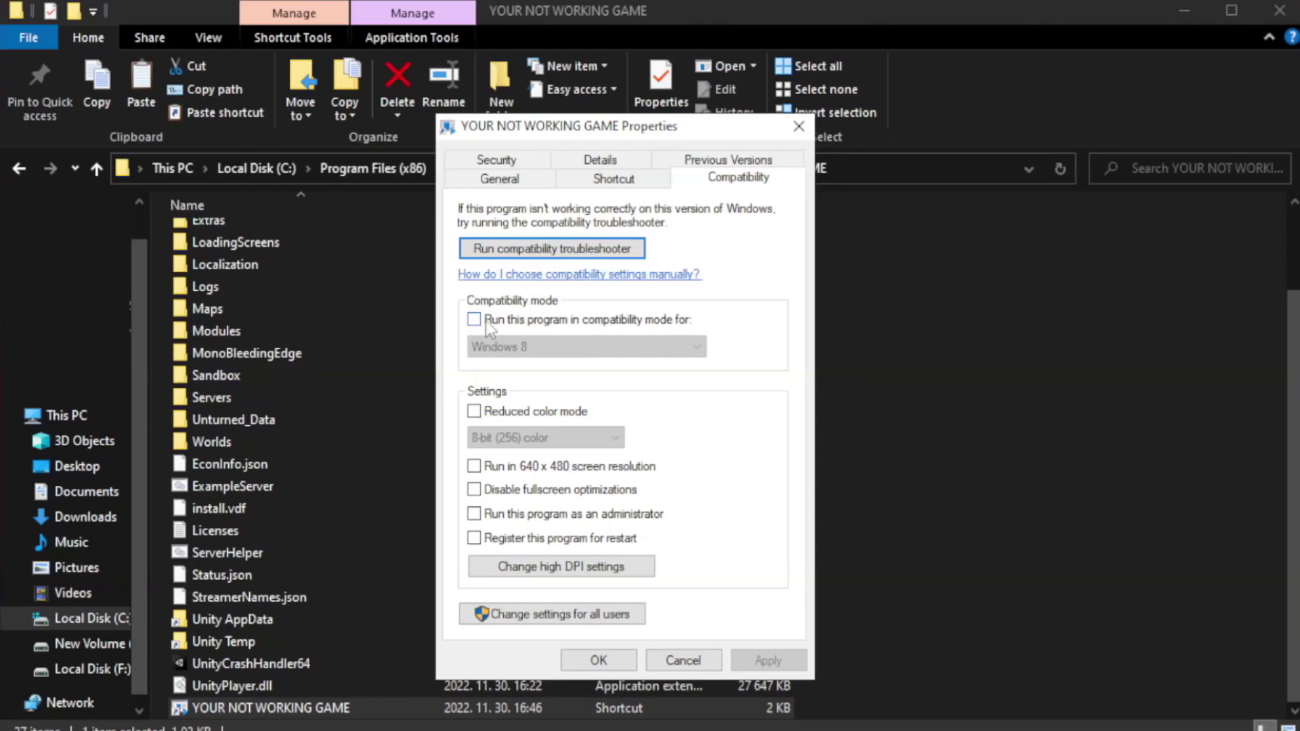
left_click(514, 318)
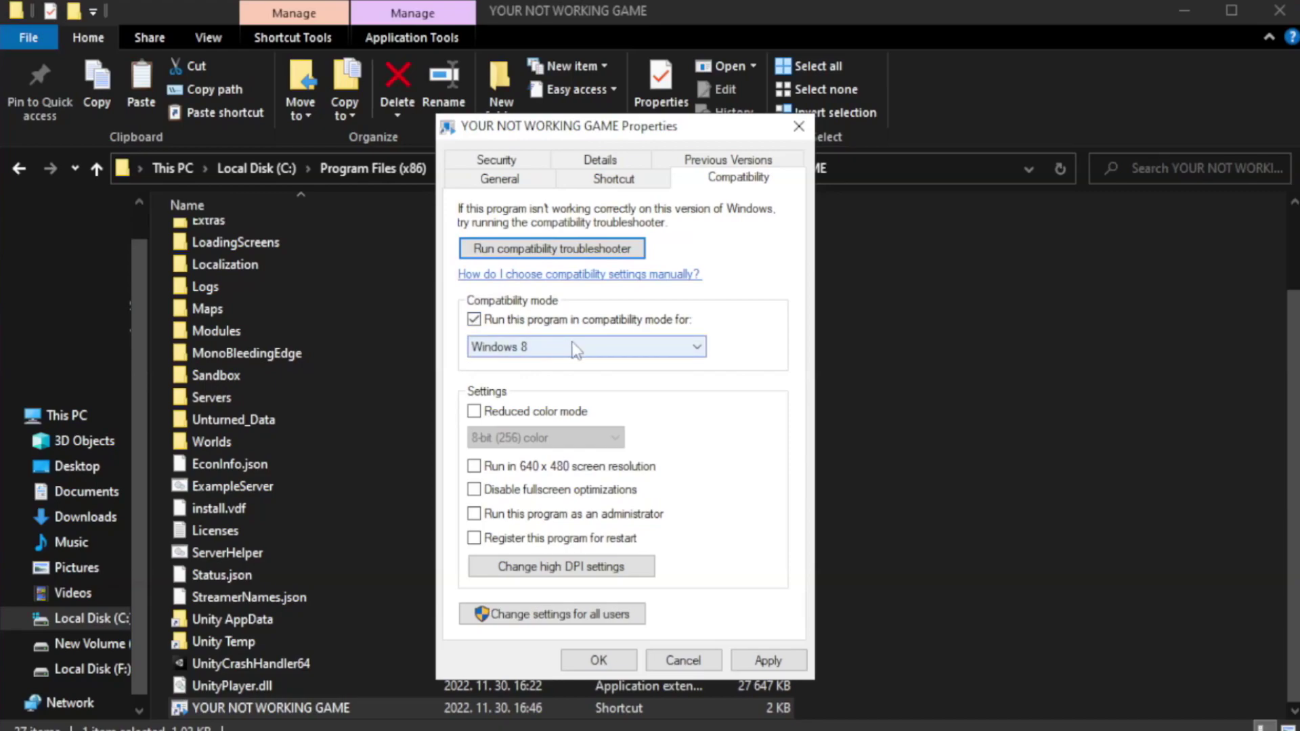
left_click(574, 348)
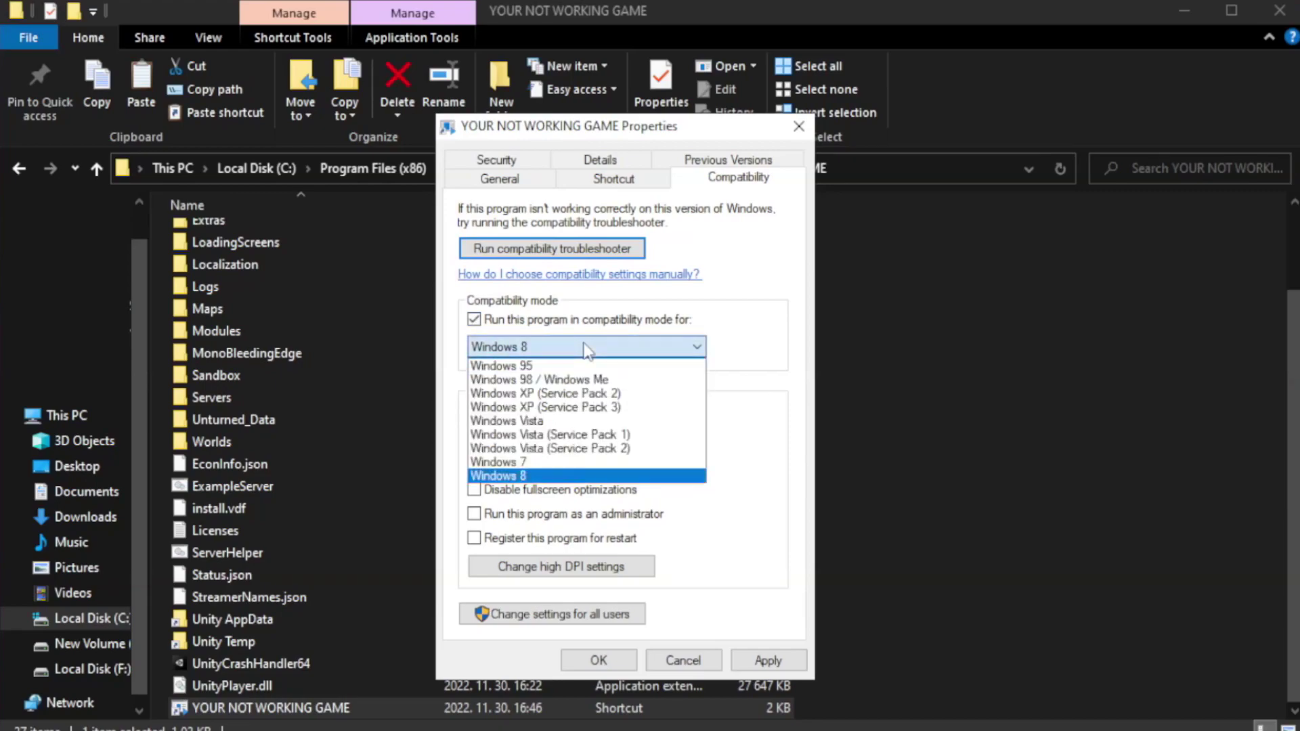
left_click(551, 476)
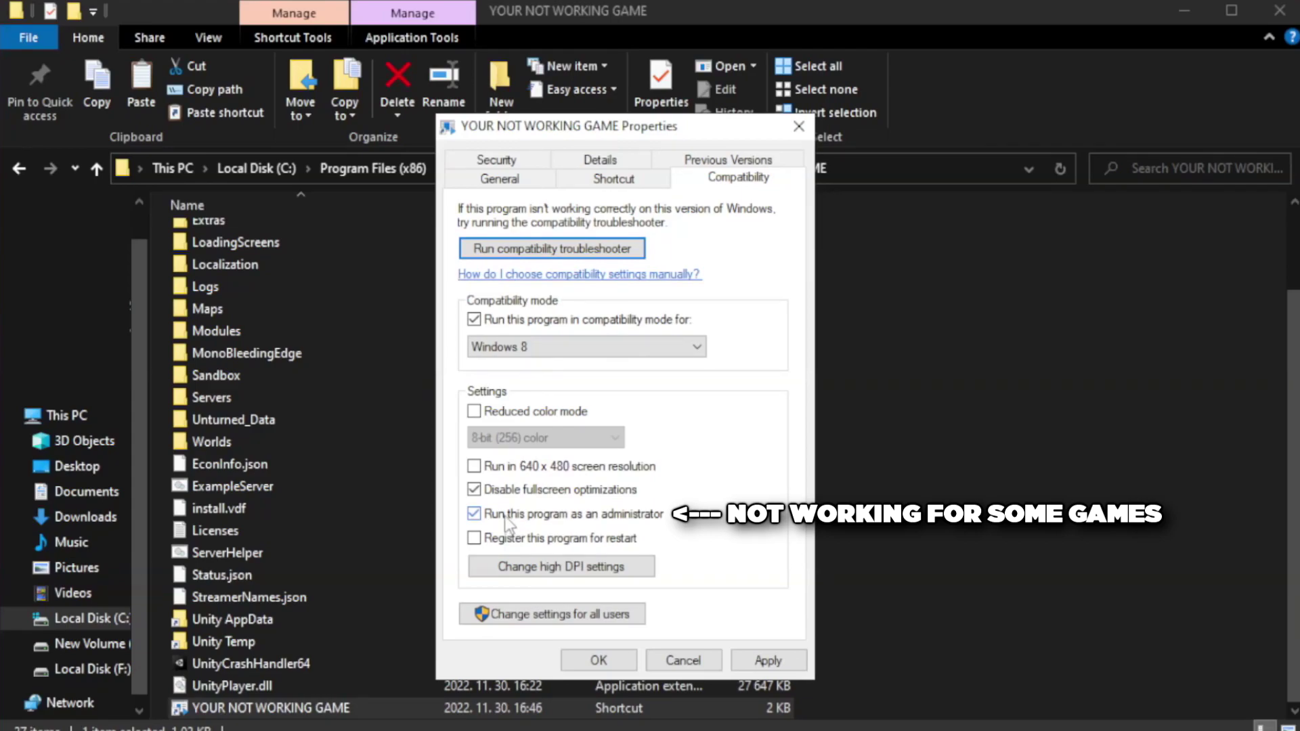
left_click(766, 660)
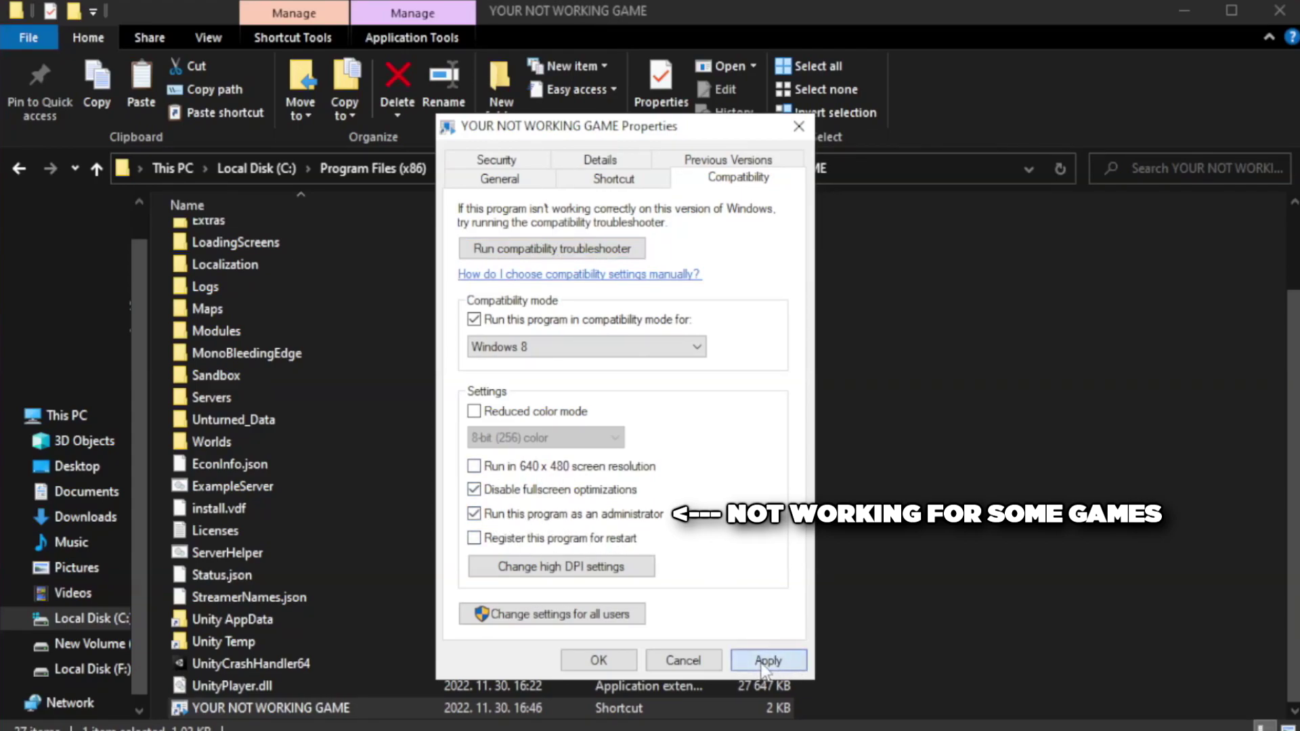
left_click(598, 661)
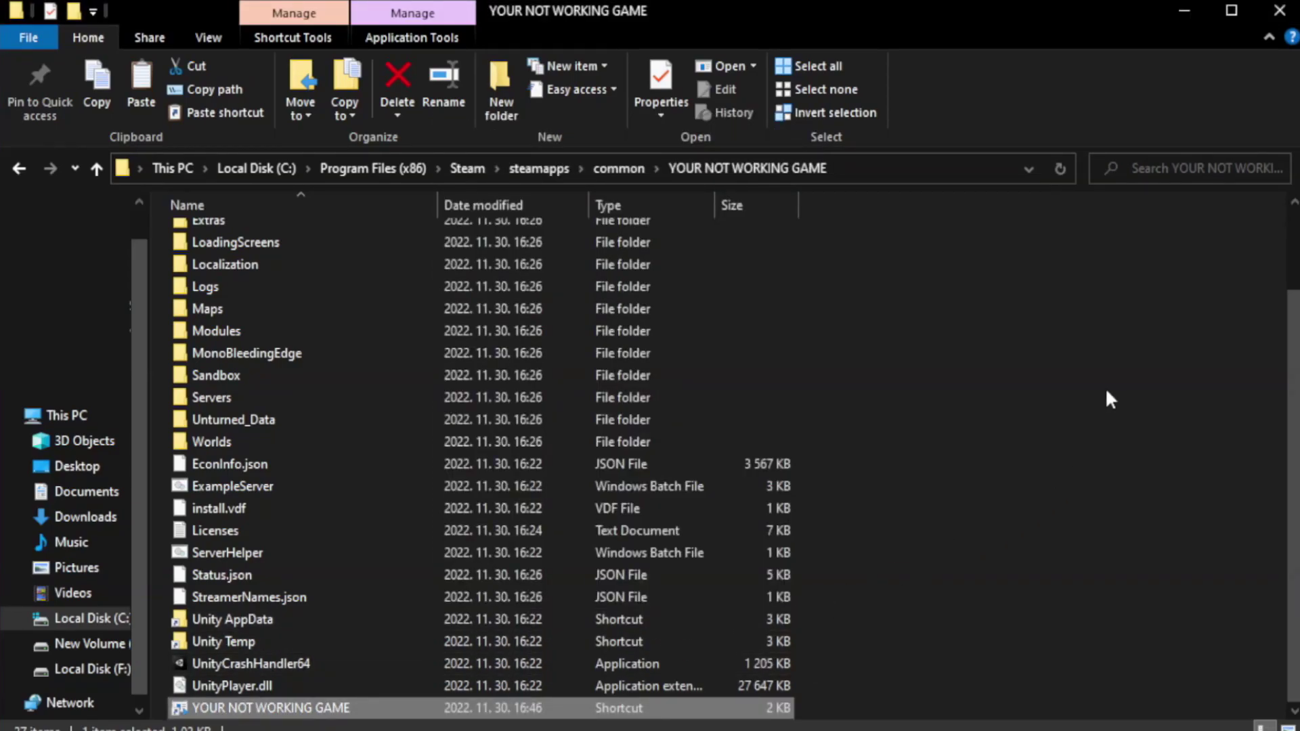
Step: Close File Explorer and open Task Manager's Startup apps list
left_click(1279, 14)
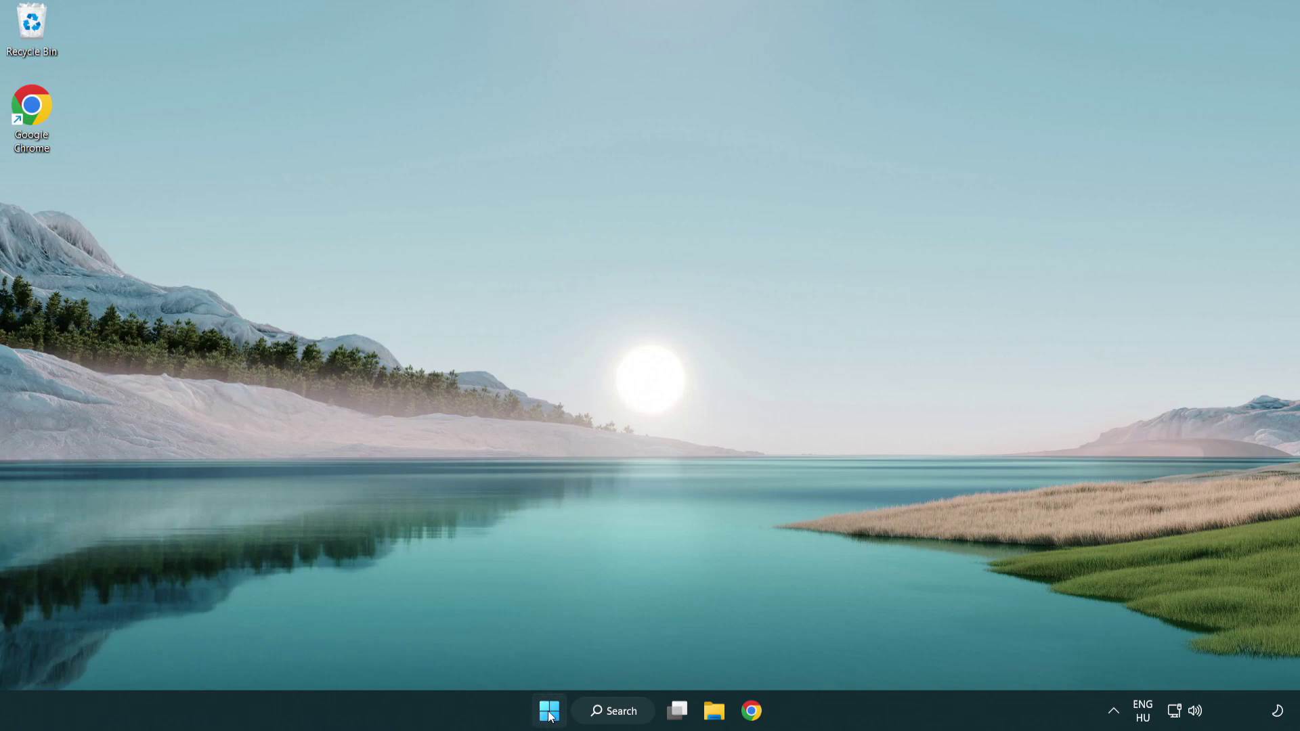
right_click(550, 714)
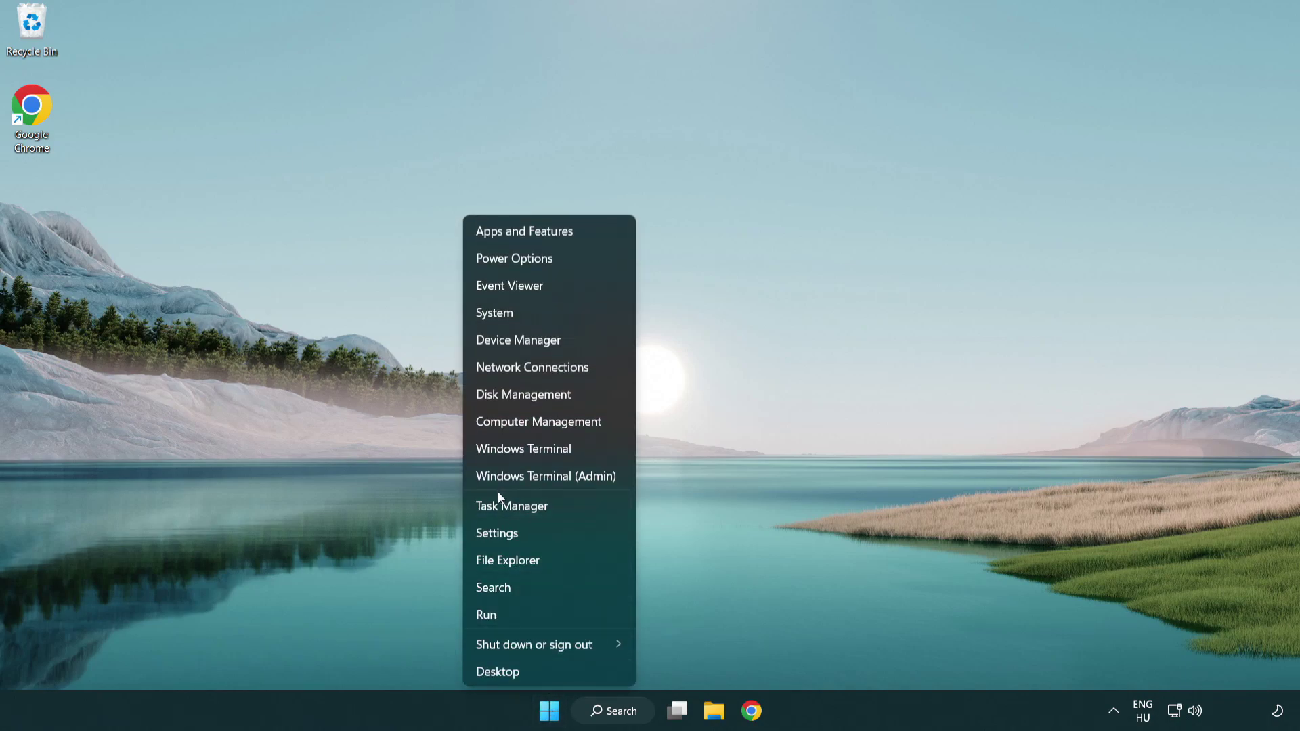
left_click(575, 513)
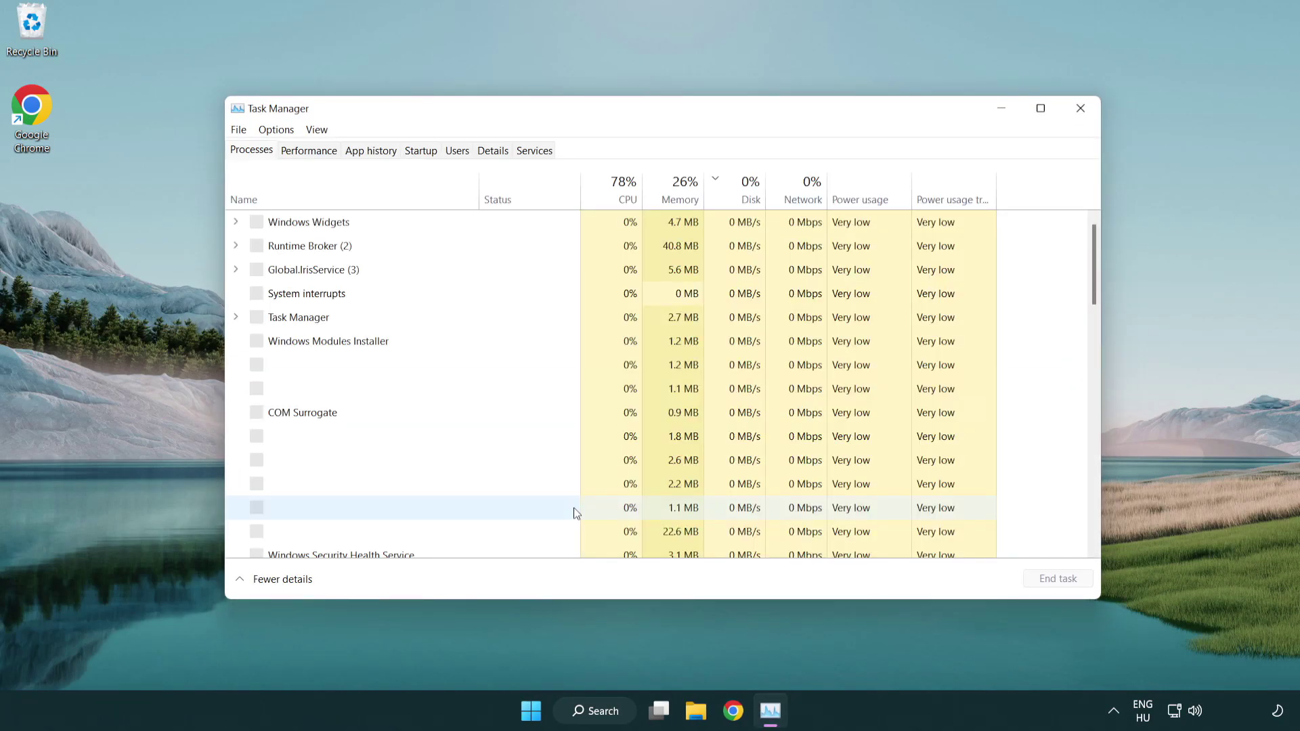
left_click(424, 153)
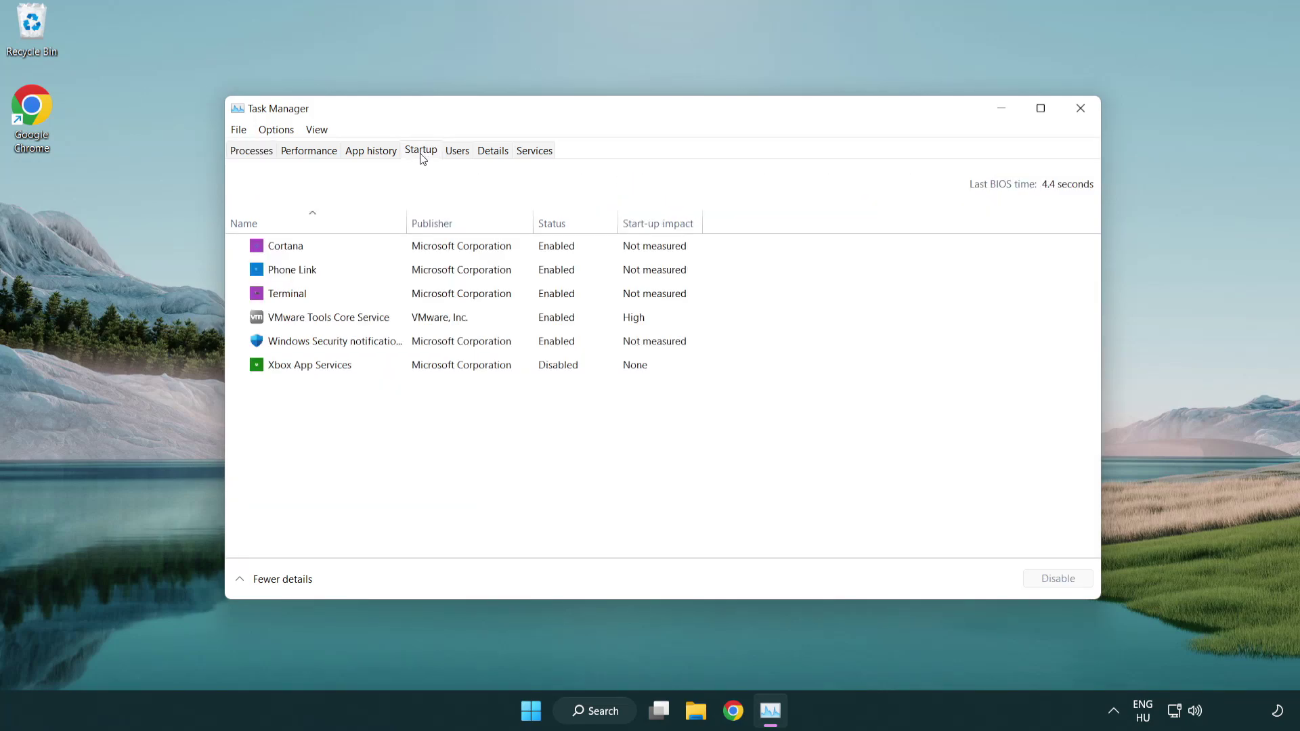
Step: Disable Terminal, Phone Link, Cortana and Windows Security at startup, then close Task Manager
left_click(428, 295)
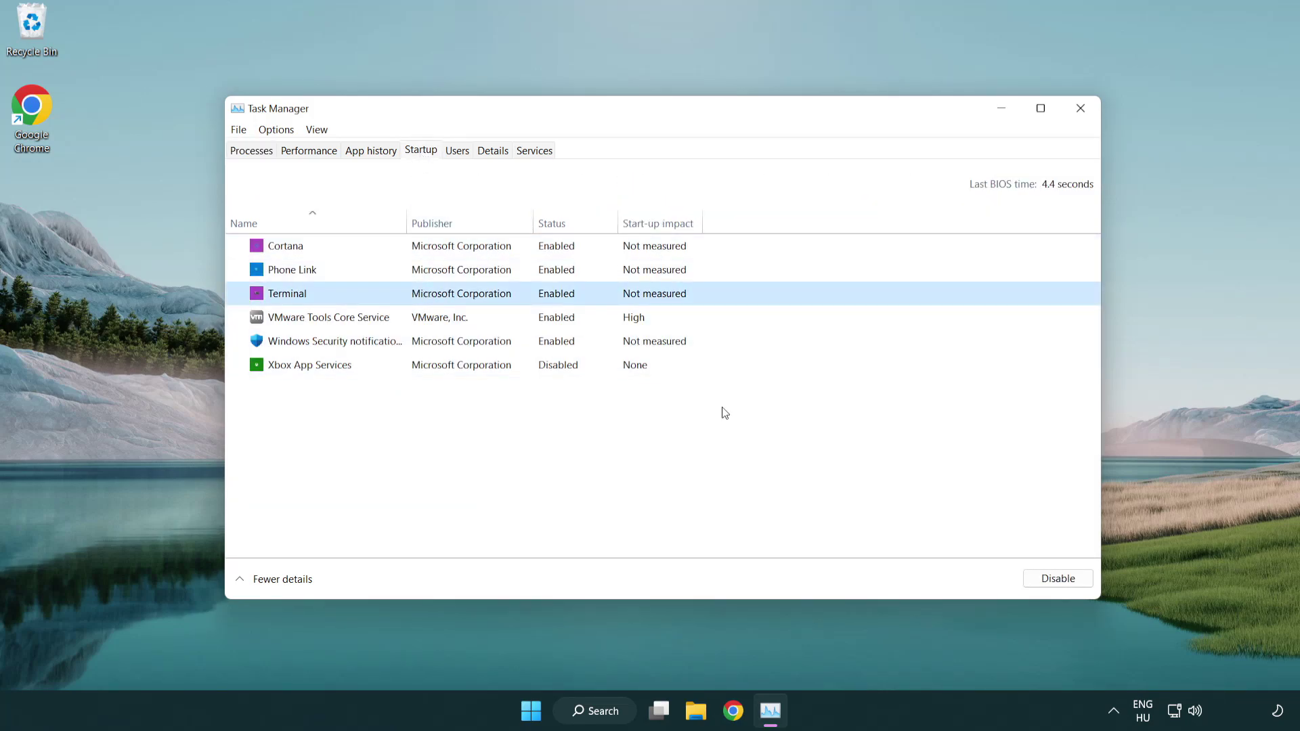
left_click(1055, 578)
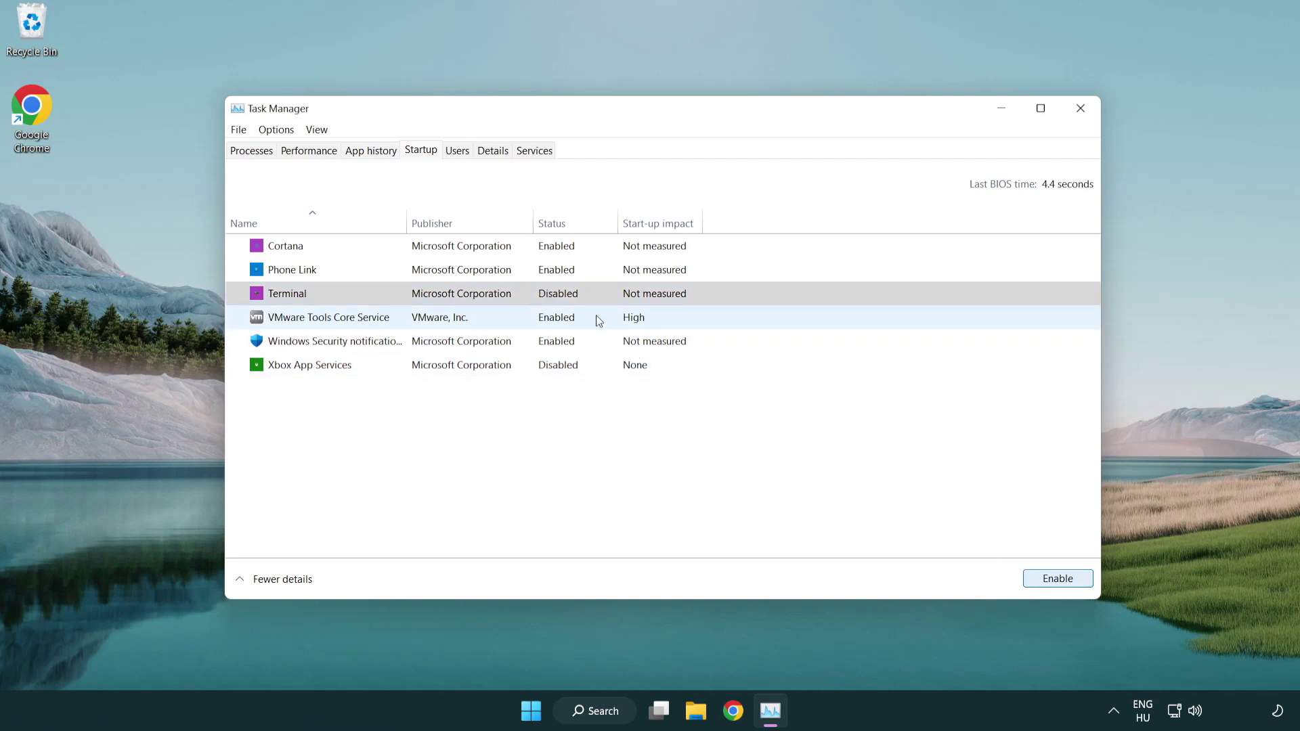
left_click(540, 272)
left_click(1057, 580)
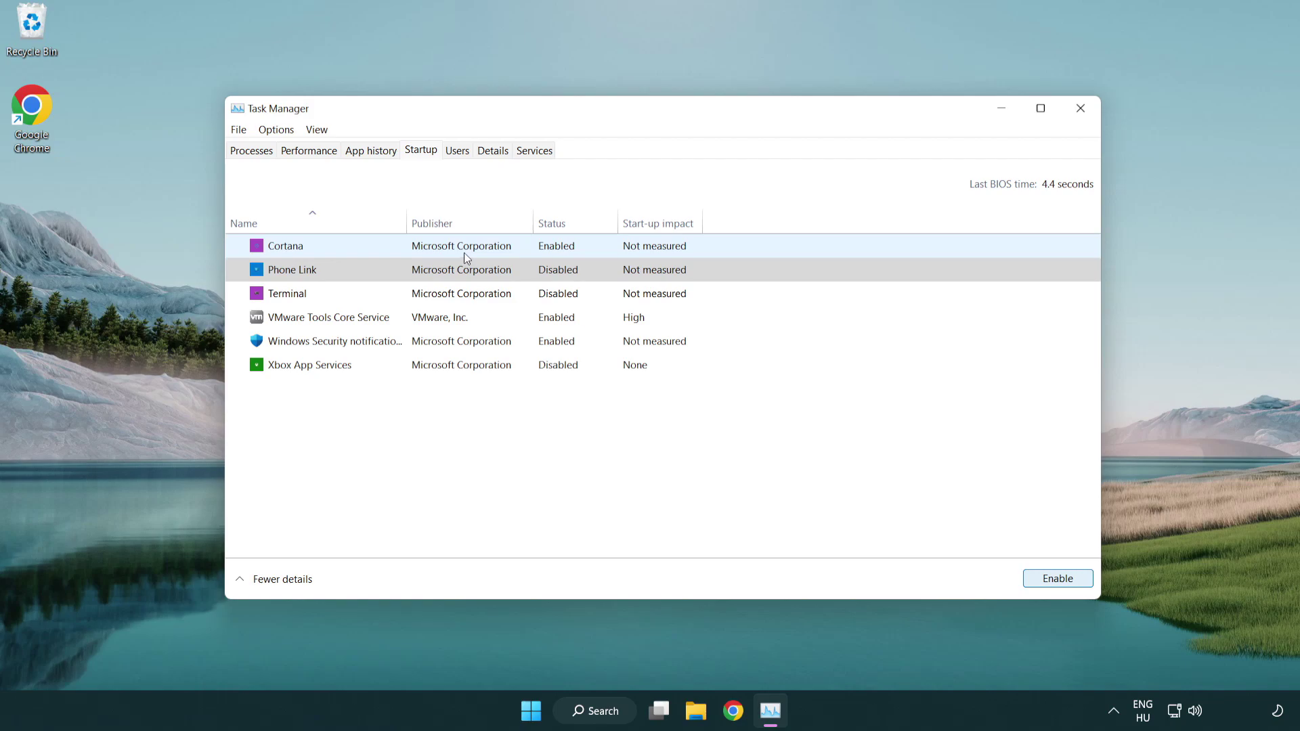
left_click(464, 254)
left_click(1055, 579)
left_click(616, 347)
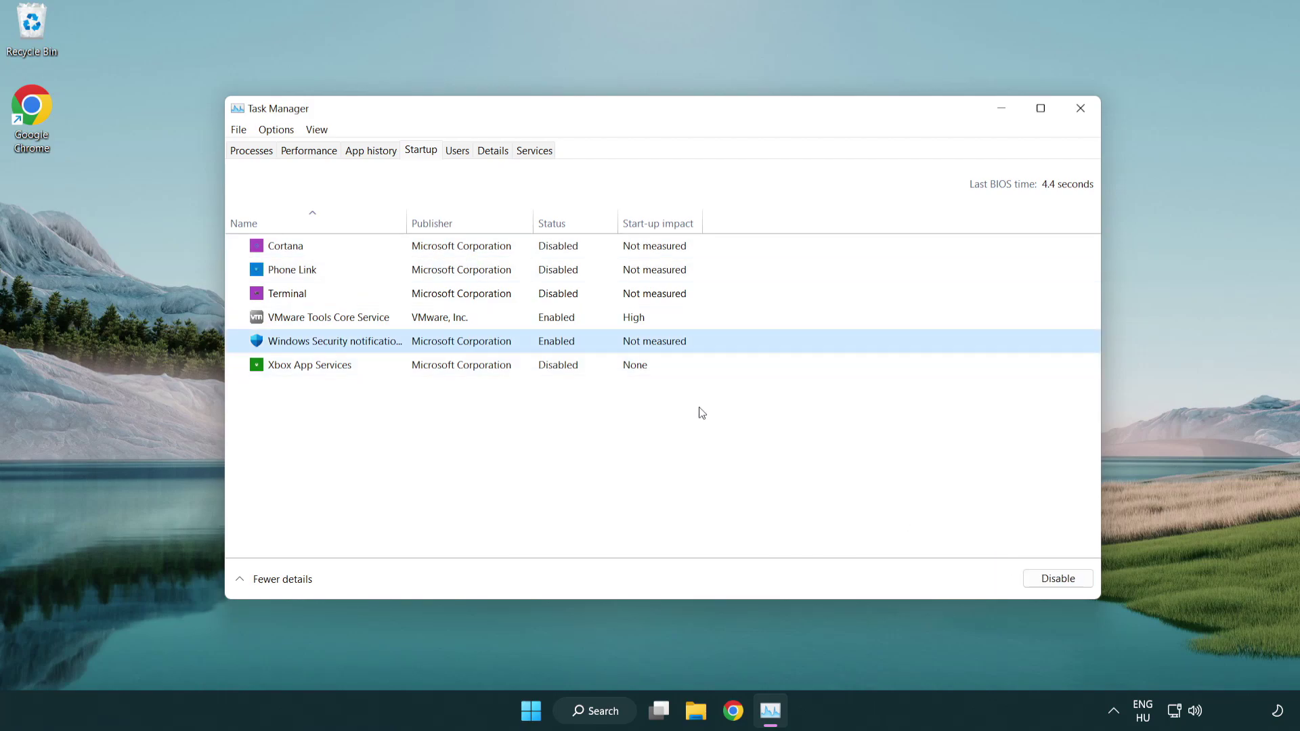
left_click(1053, 586)
left_click(1028, 576)
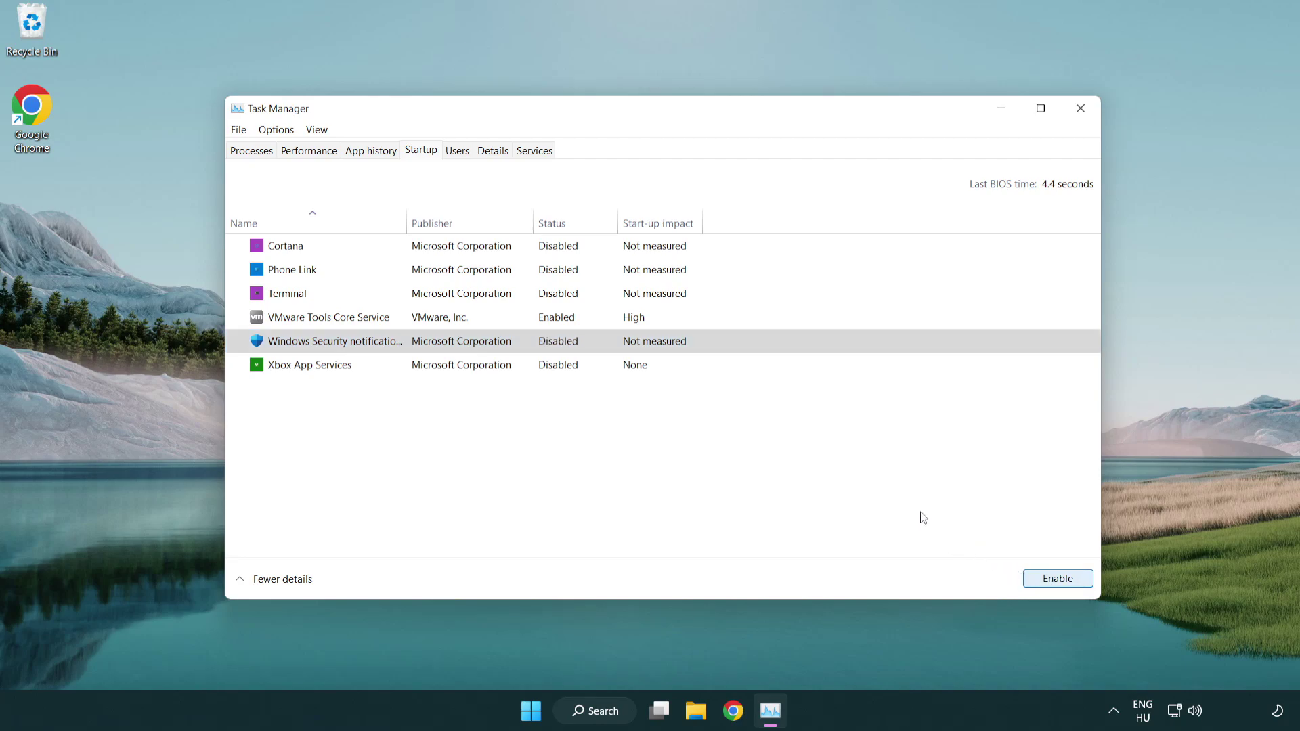
left_click(1084, 117)
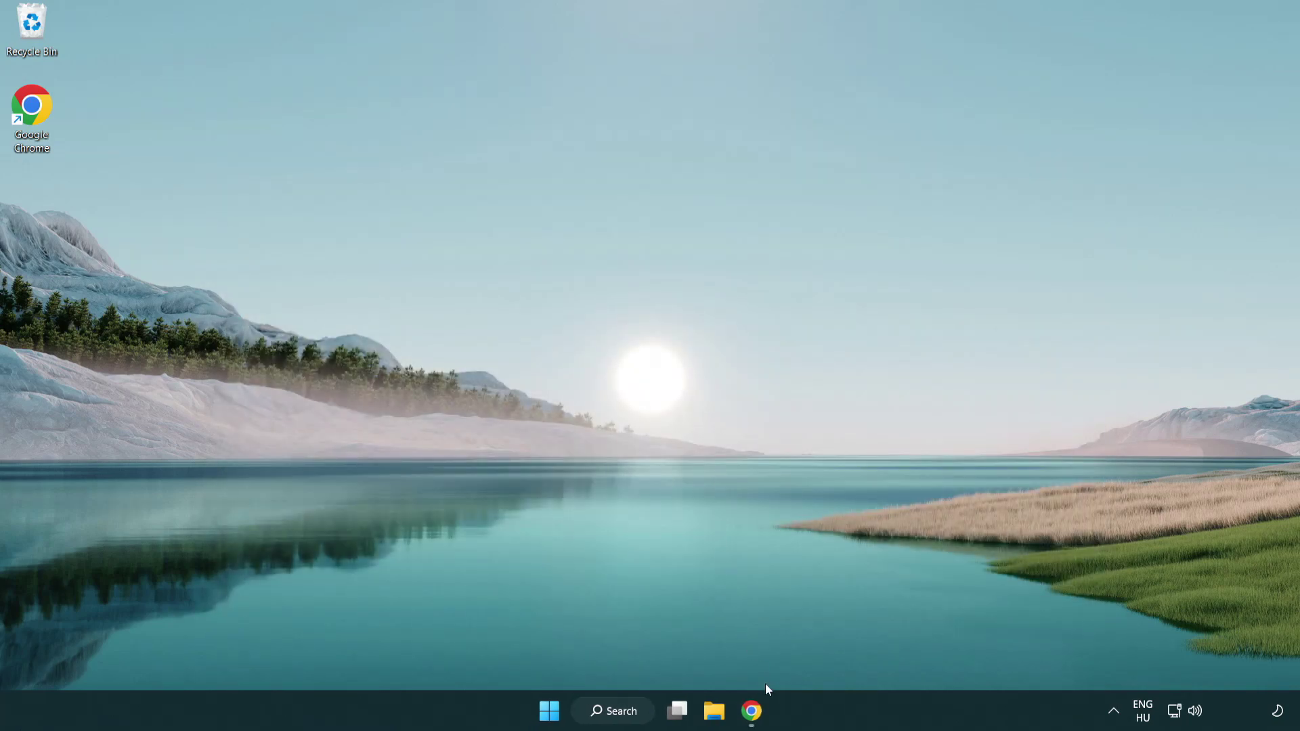
Step: Download the DirectX End-User Runtime installer from Chrome and run dxwebsetup.exe
left_click(752, 711)
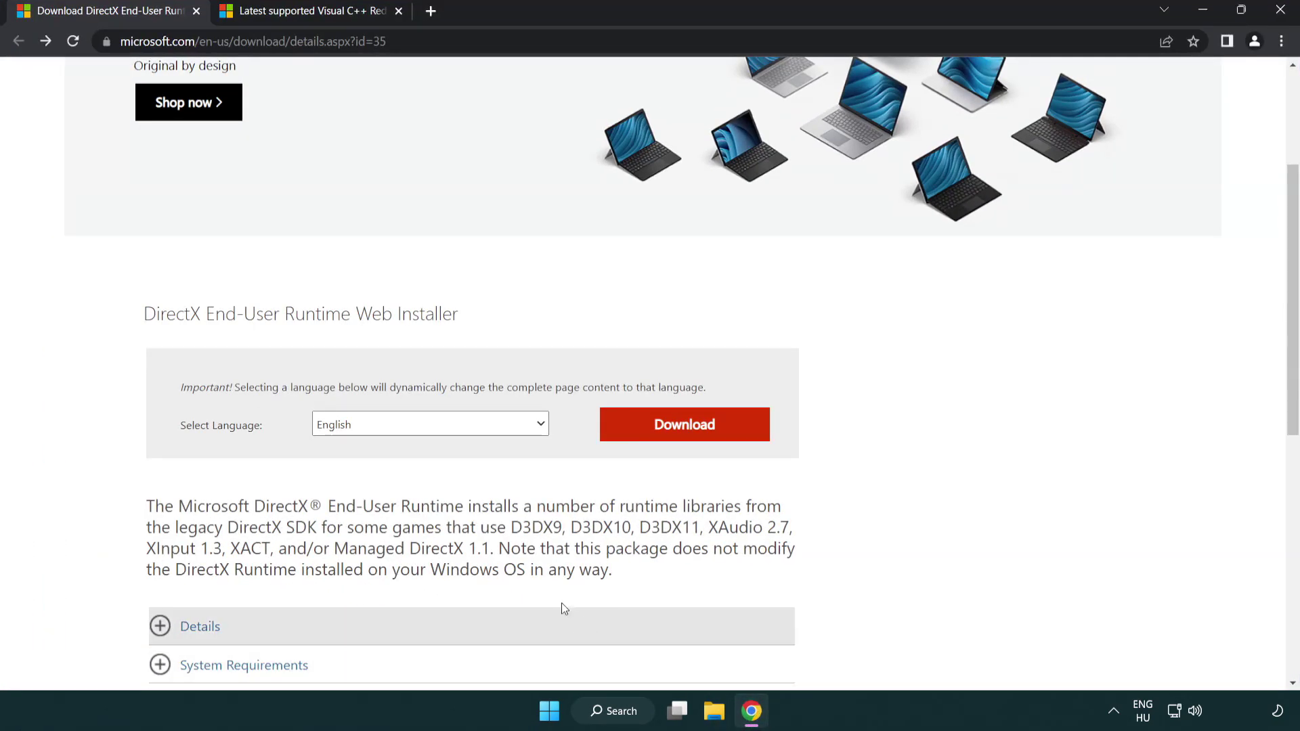
scroll(562, 603, "up", 3)
left_click(109, 40)
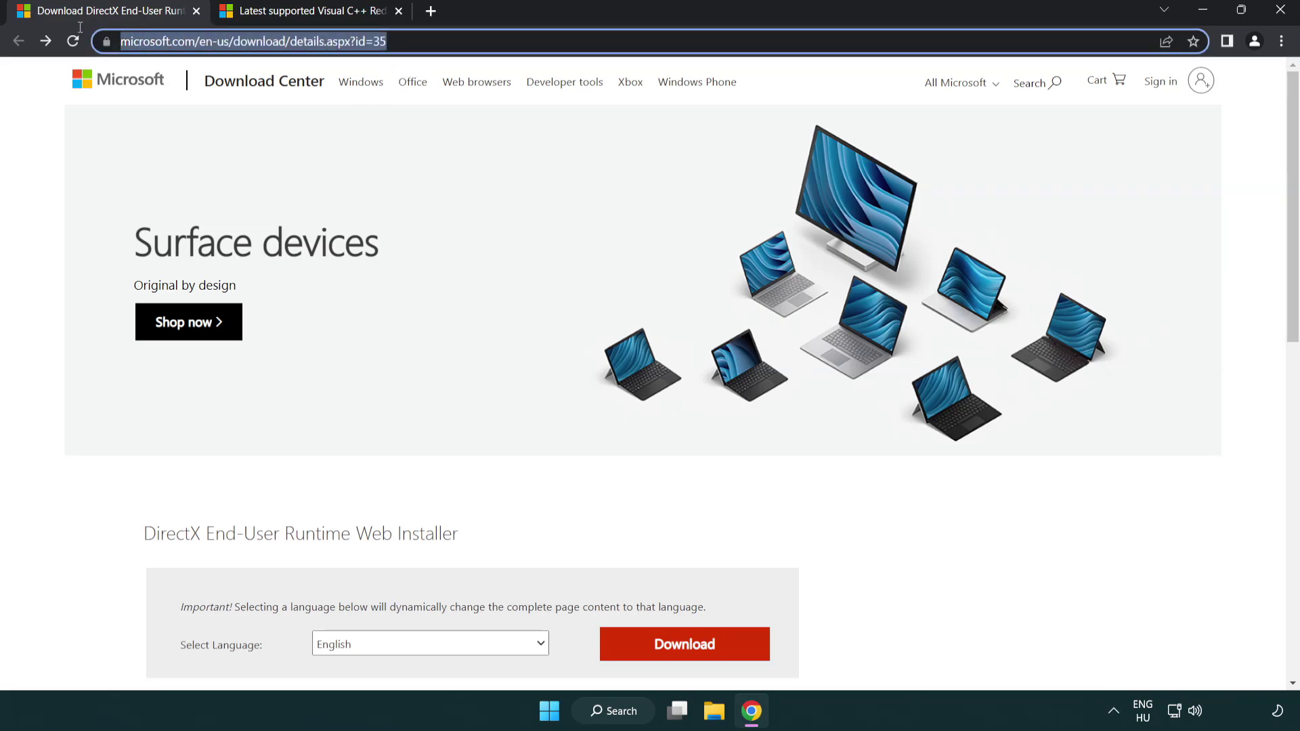
left_click(1242, 293)
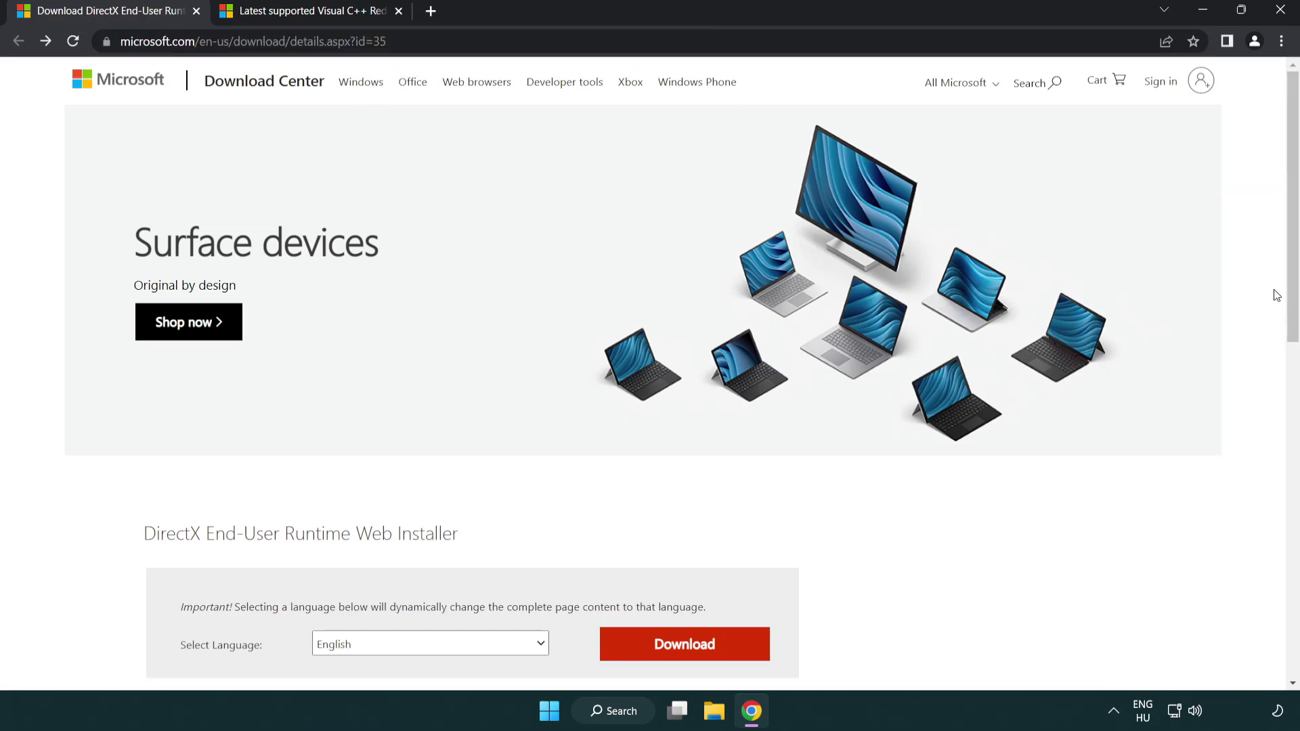
scroll(1016, 445, "down", 3)
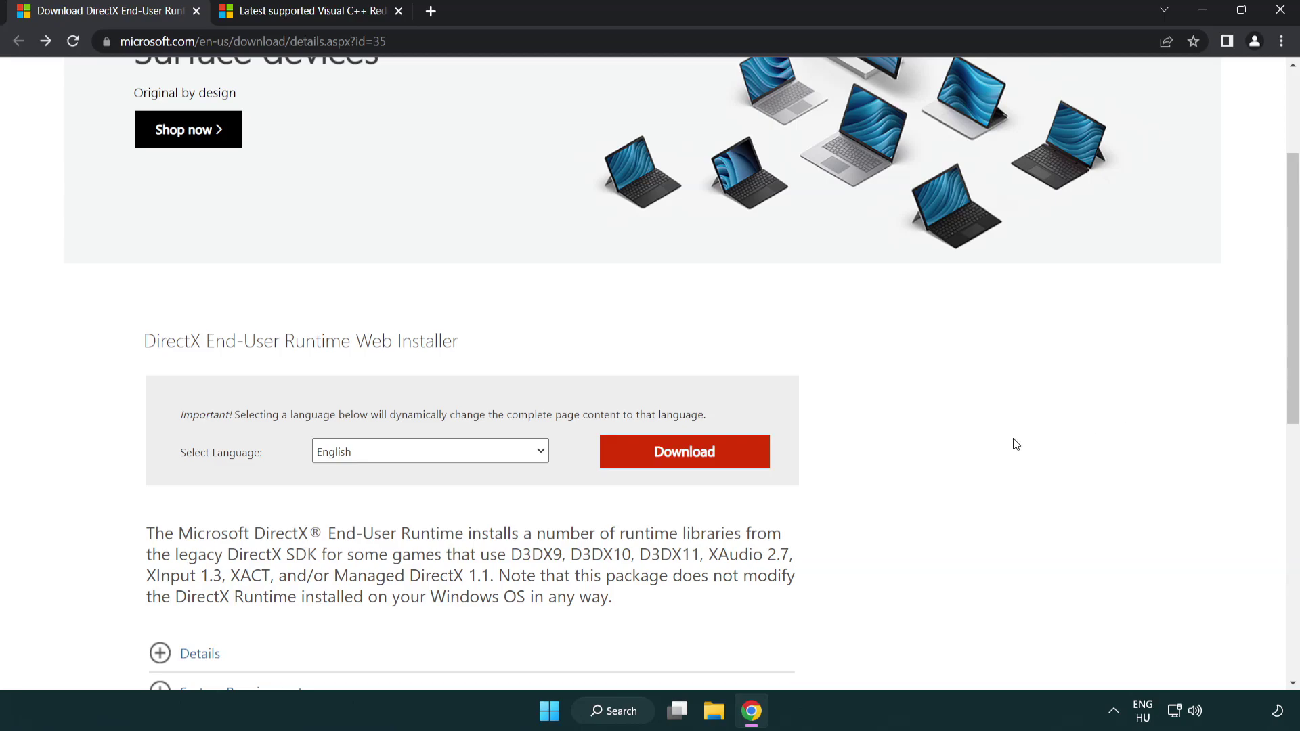
left_click(690, 466)
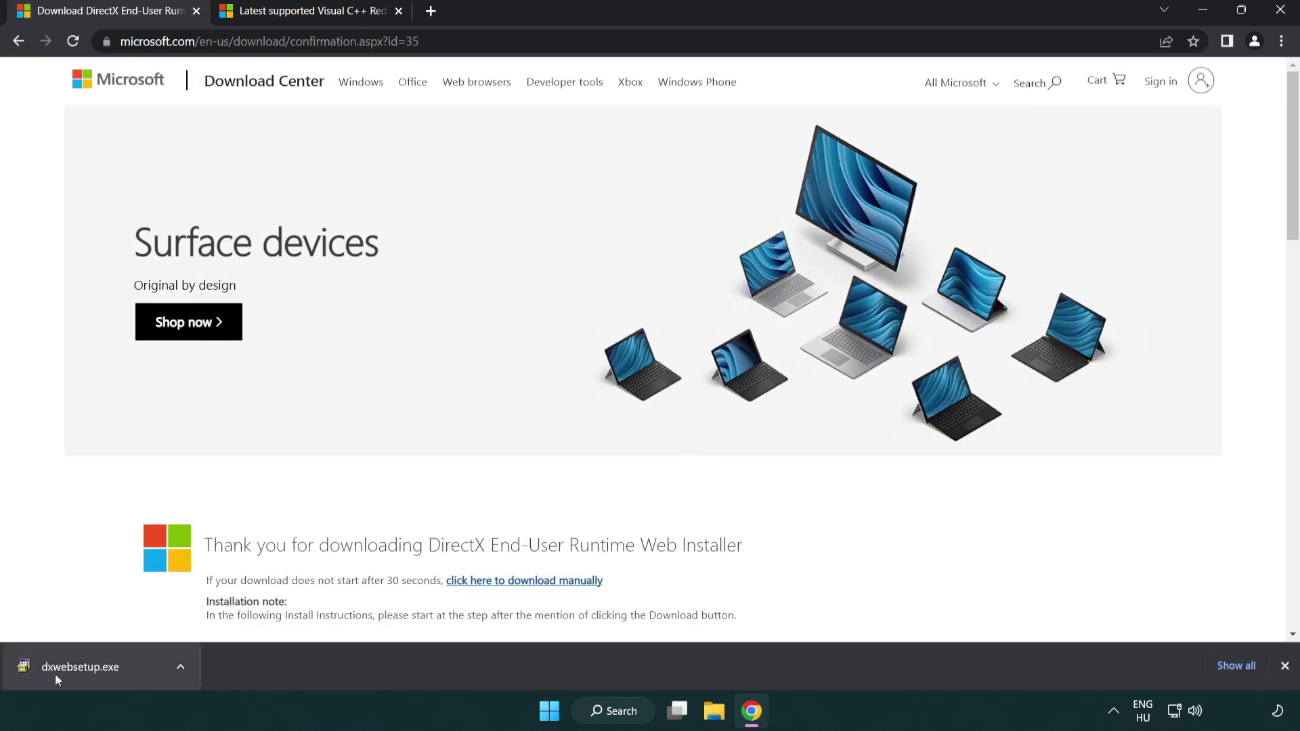
left_click(84, 669)
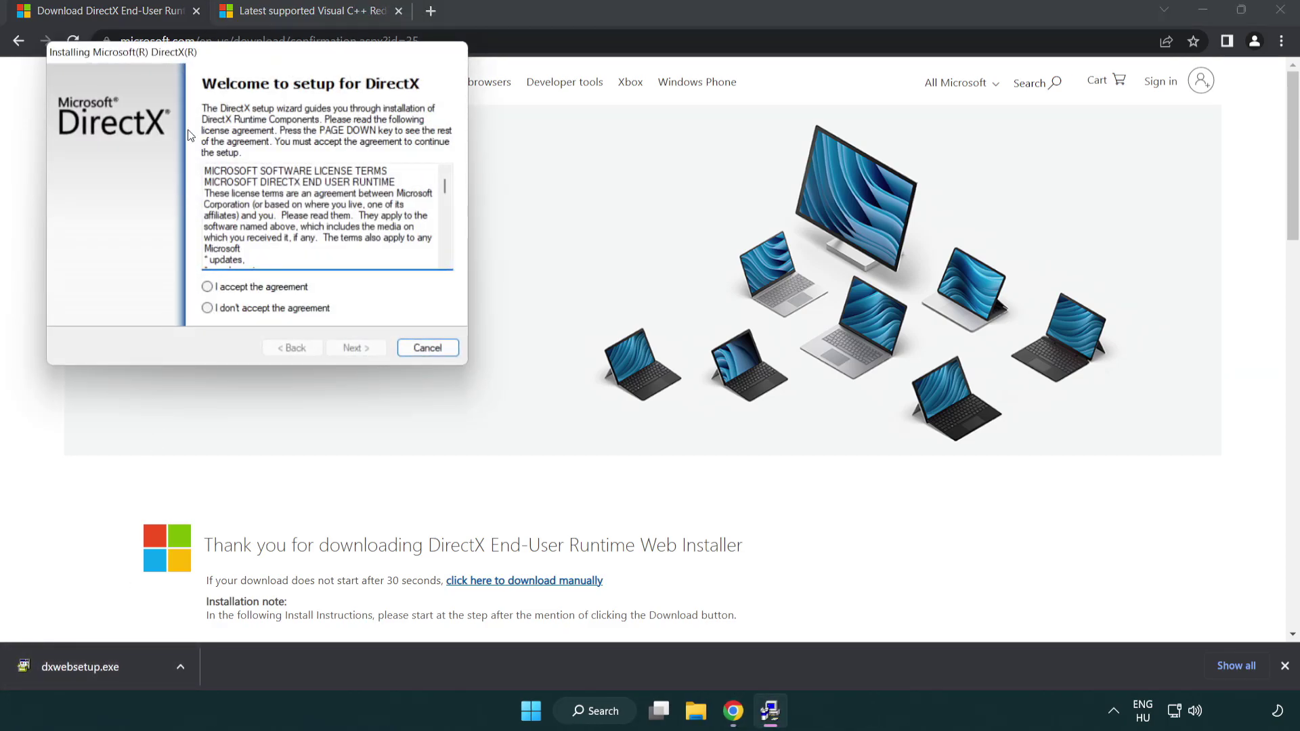
Step: Accept the DirectX license, decline the Bing Bar, and finish the installation
left_click_drag(196, 59, 571, 201)
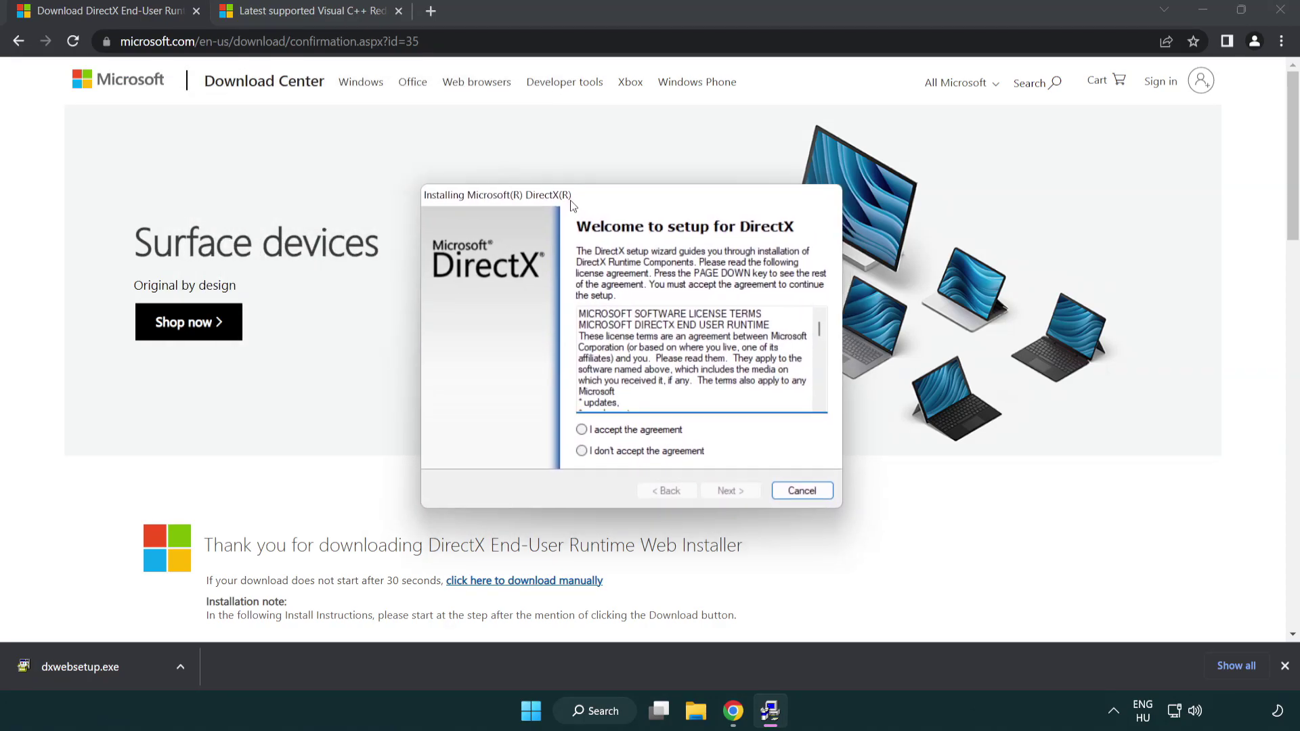
left_click_drag(821, 330, 817, 394)
left_click(582, 430)
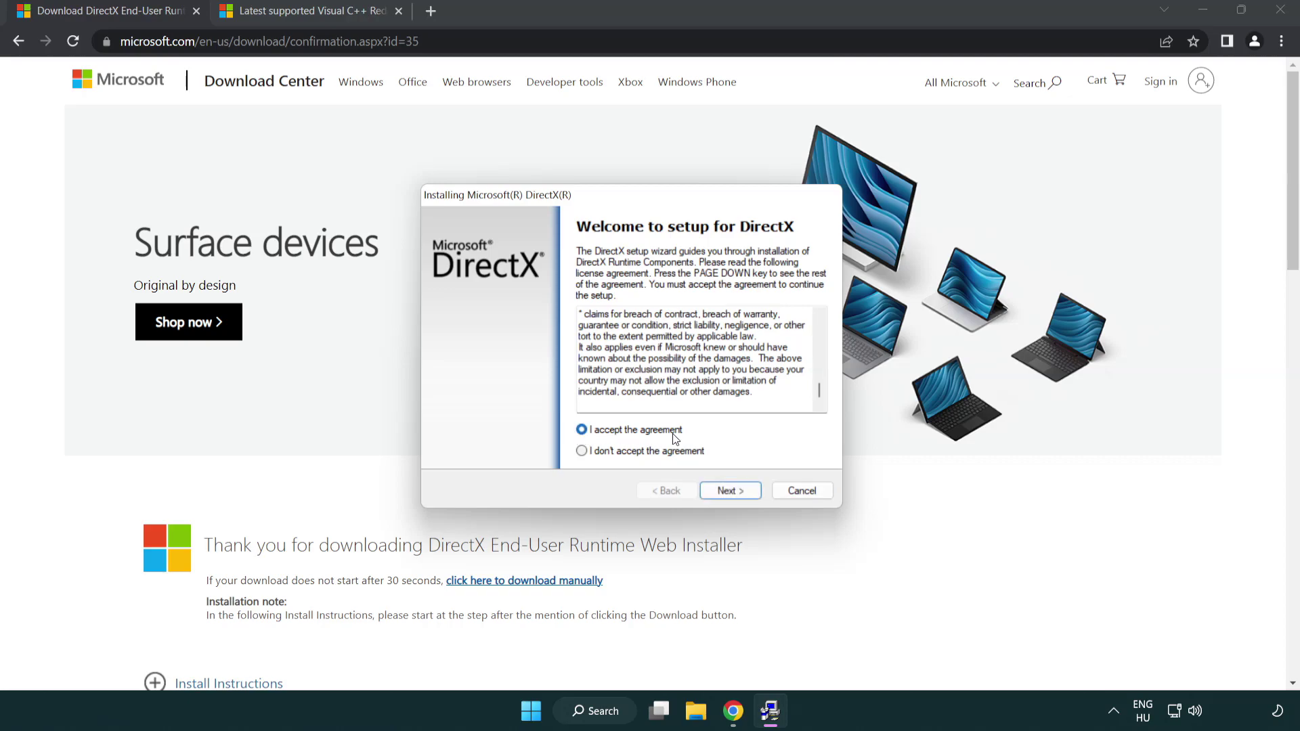
left_click(733, 493)
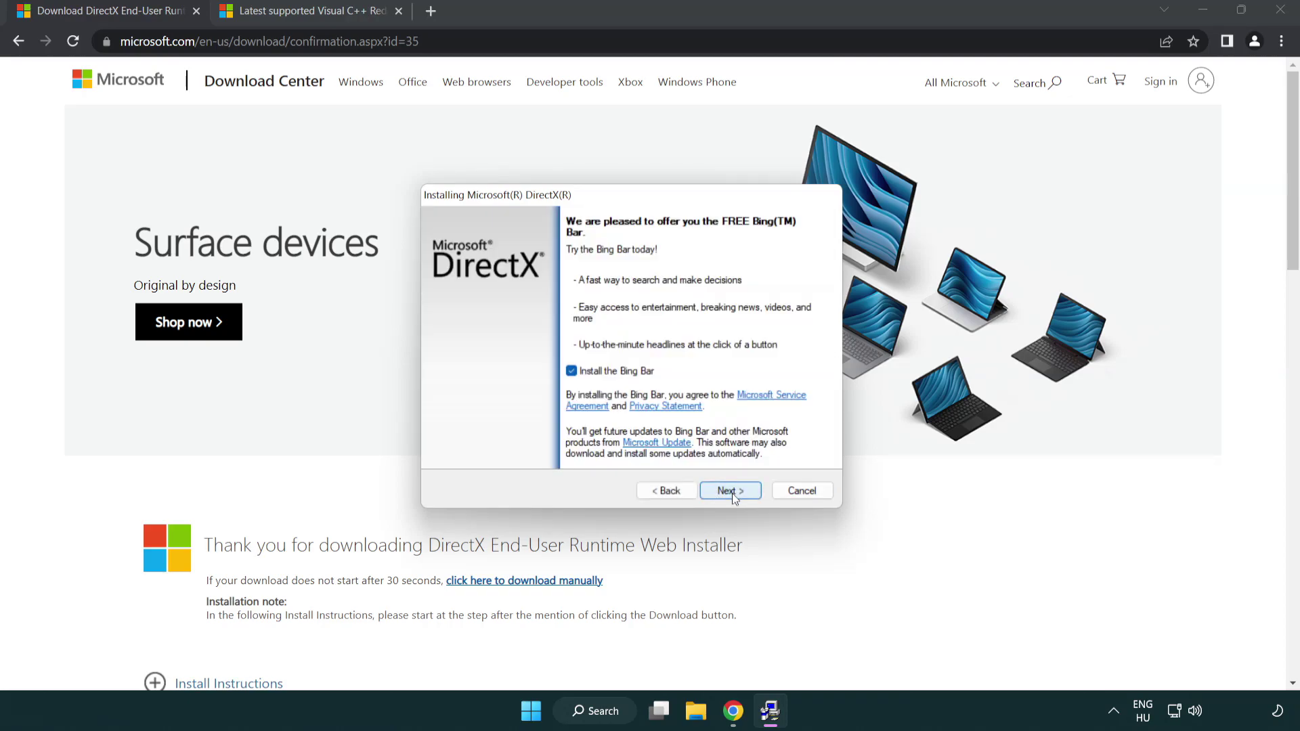
left_click(573, 374)
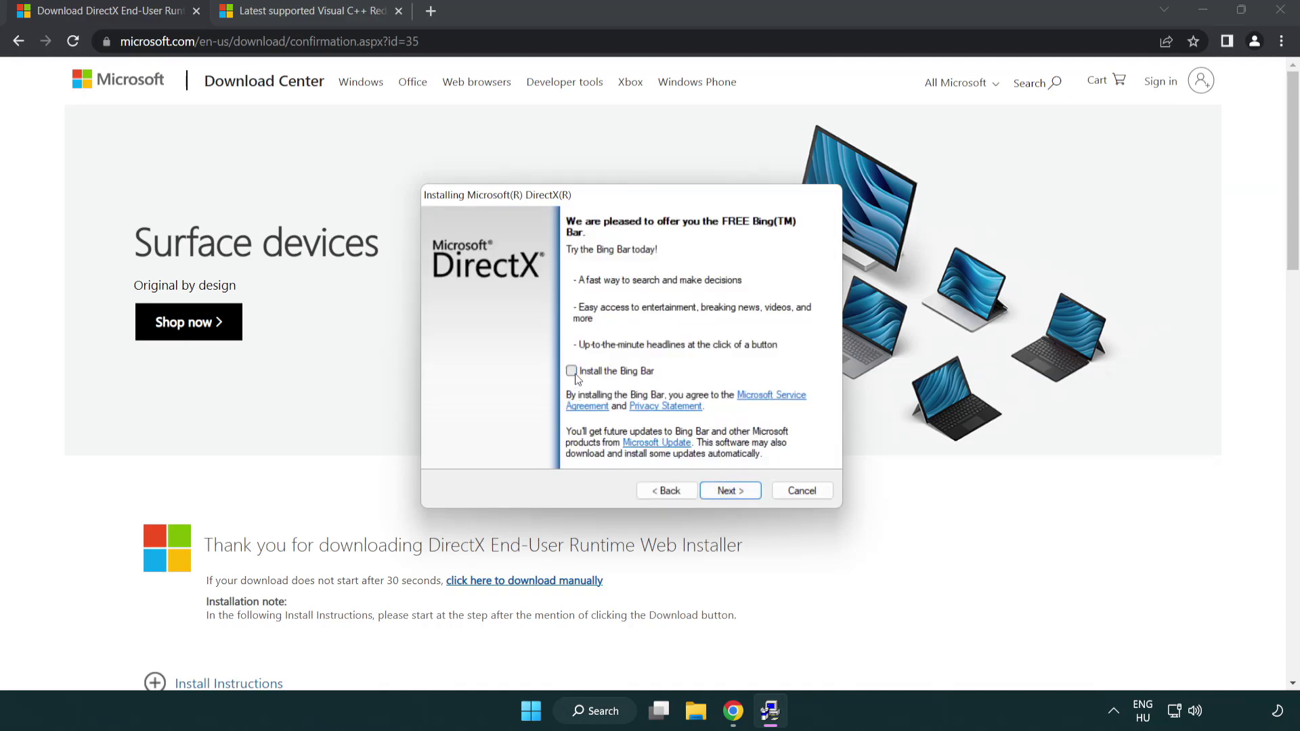
left_click(730, 491)
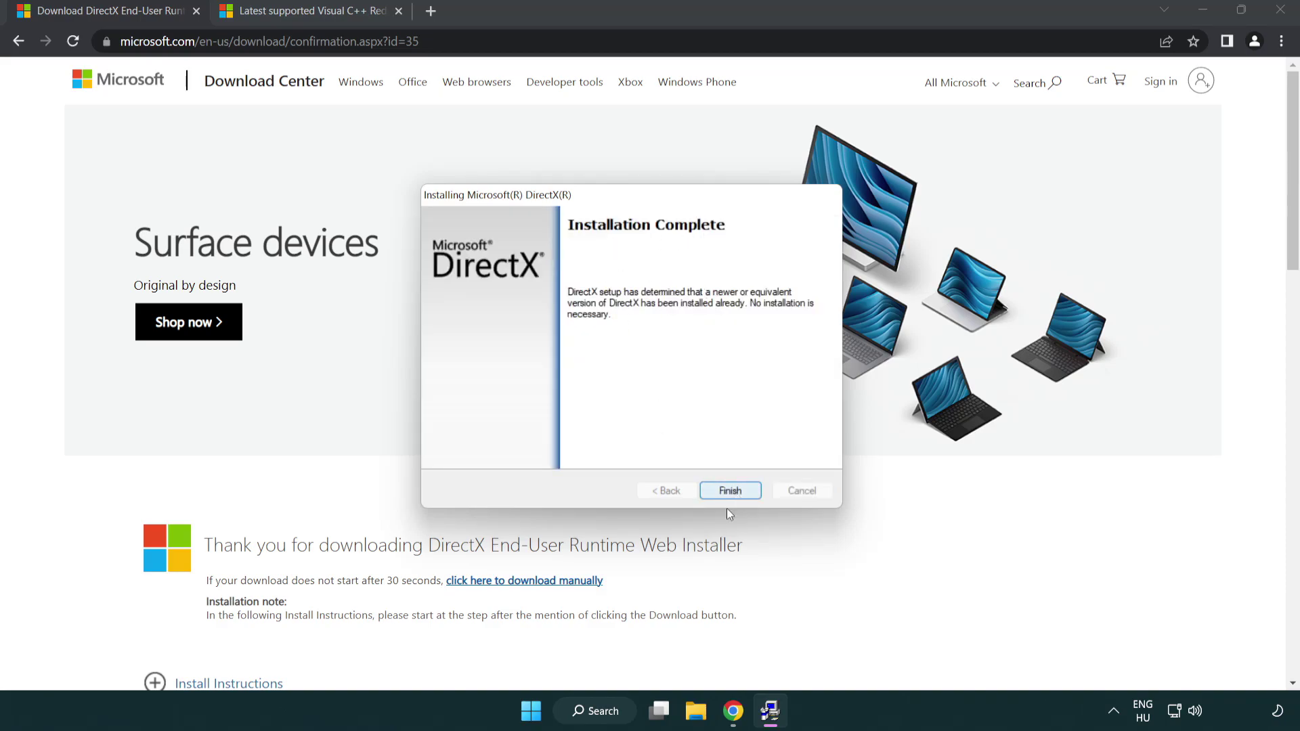
left_click(731, 489)
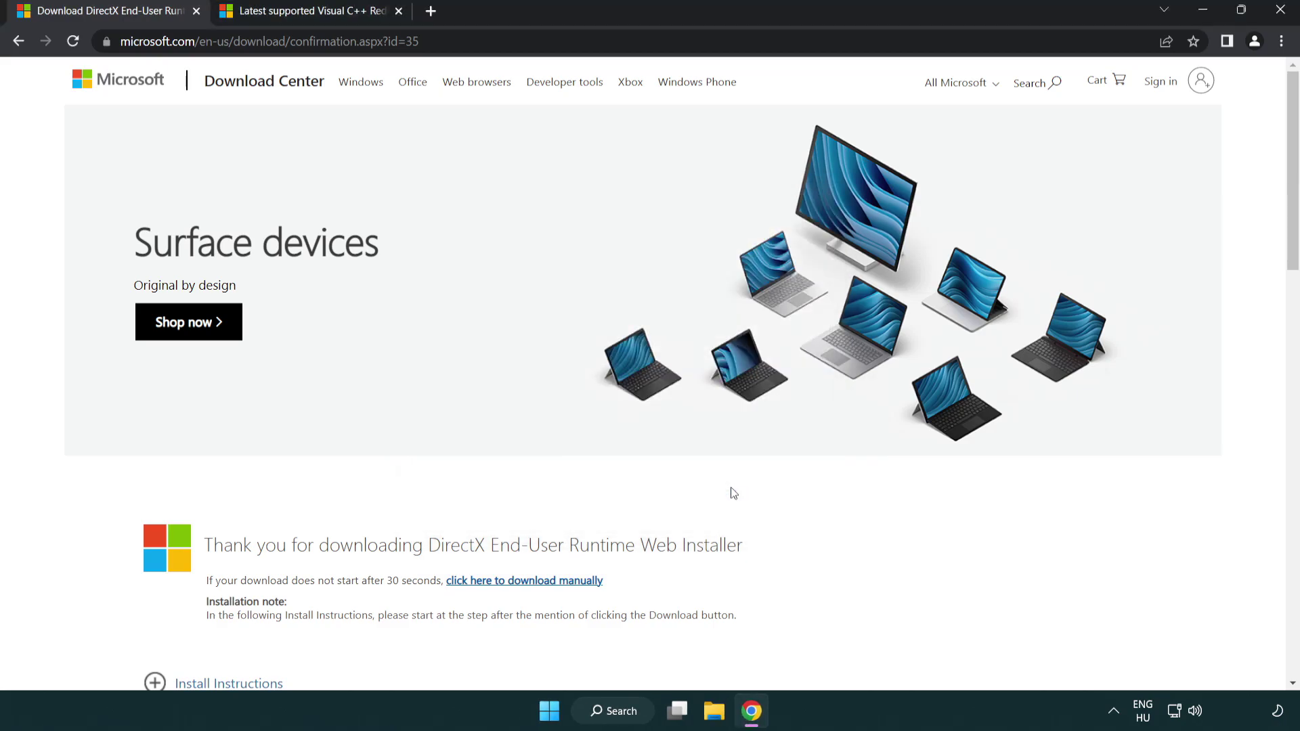
Step: Close the DirectX page and download the ARM64, x86 and x64 VS 2015–2022 vc_redist files
left_click(197, 12)
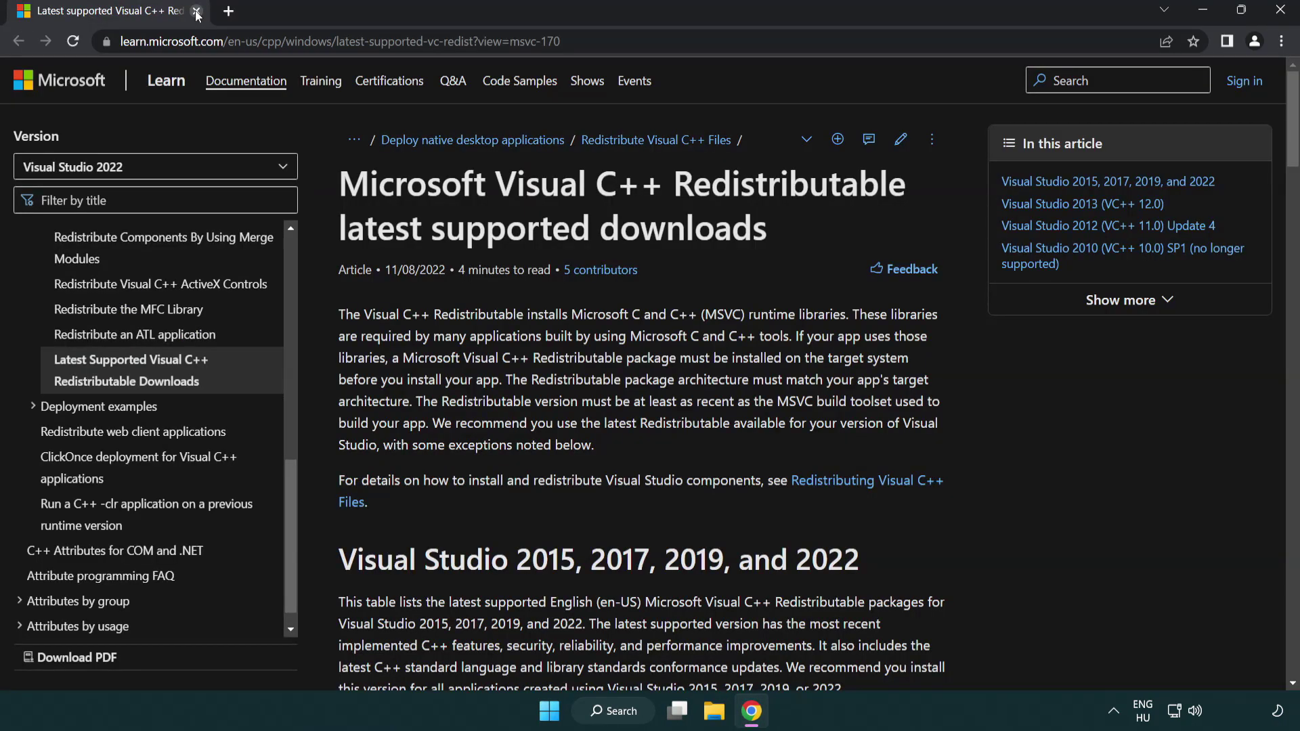
left_click(634, 42)
left_click(633, 42)
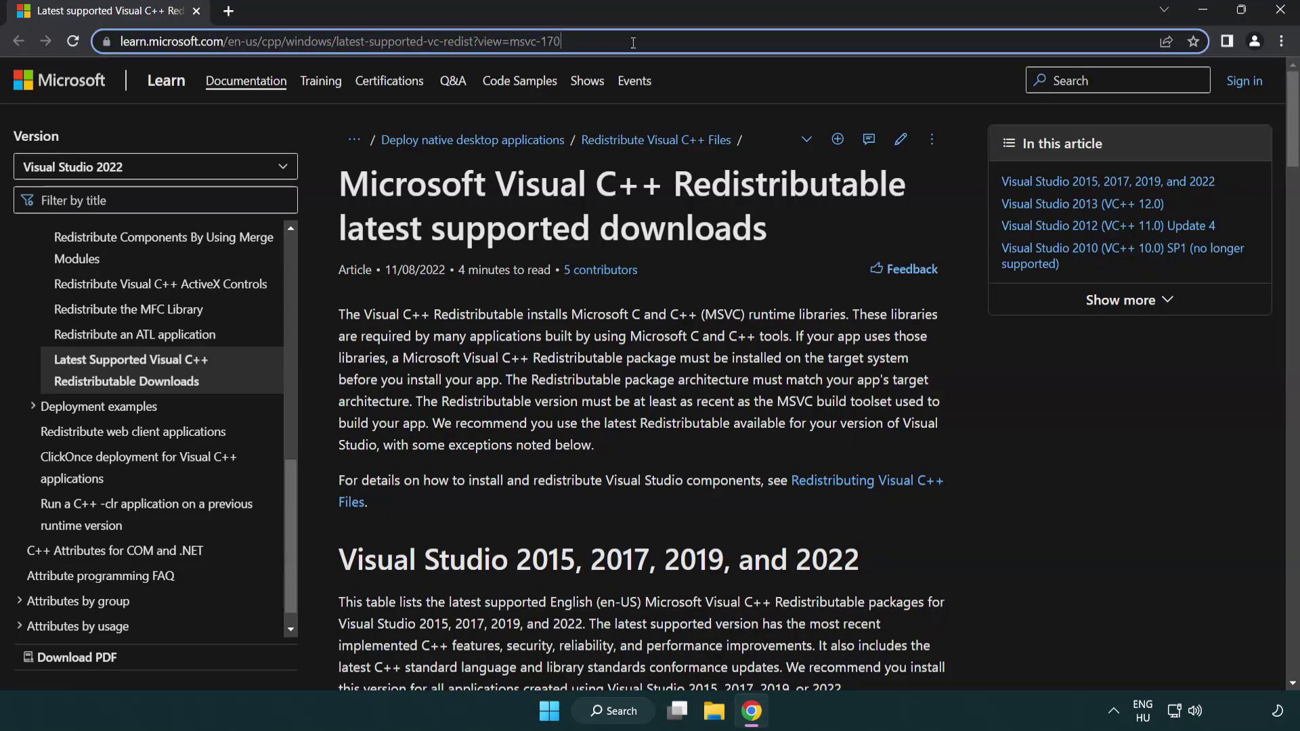
left_click(669, 223)
scroll(669, 222, "down", 6)
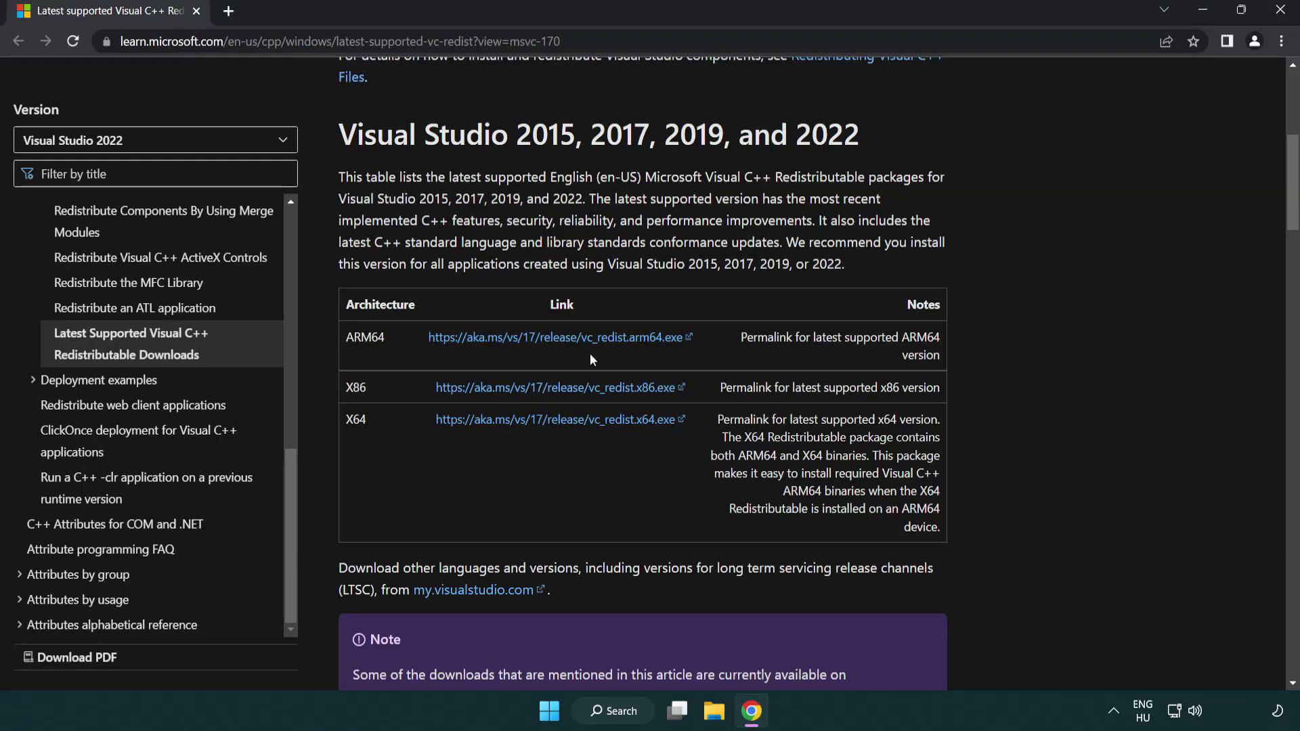
left_click(542, 337)
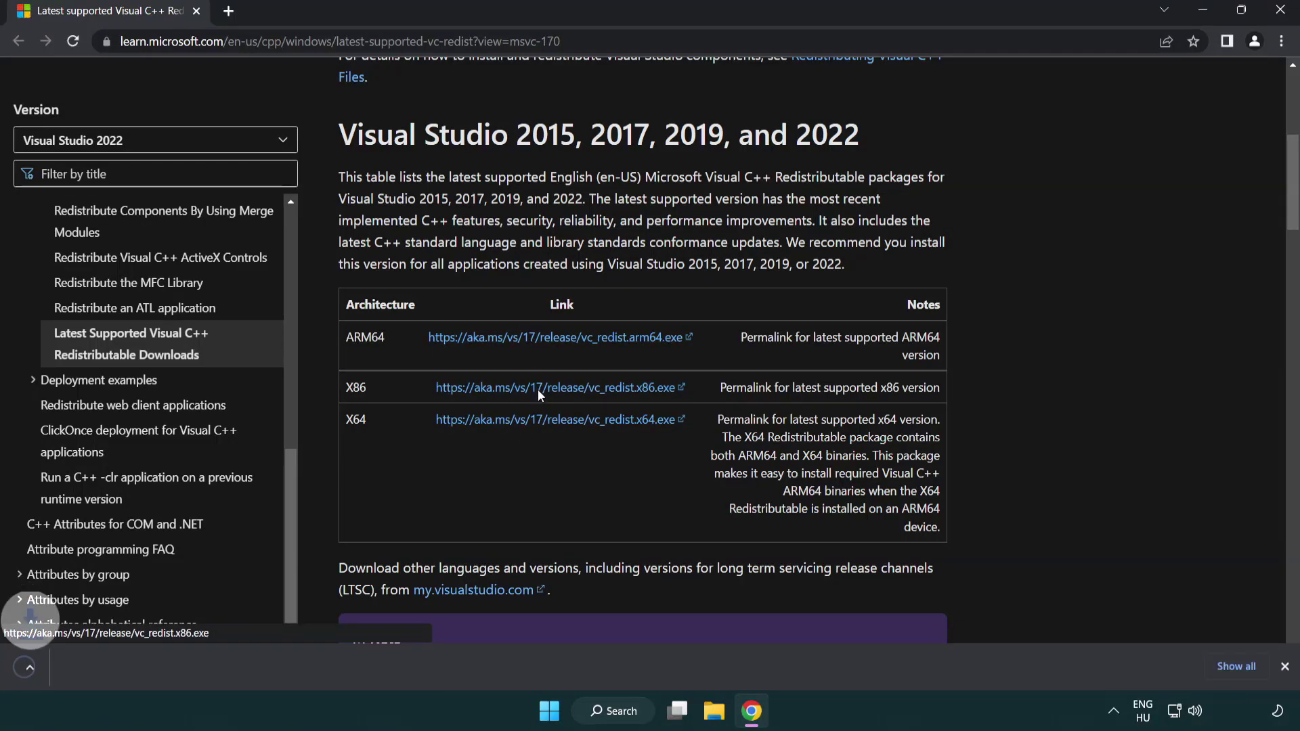
left_click(537, 388)
left_click(545, 420)
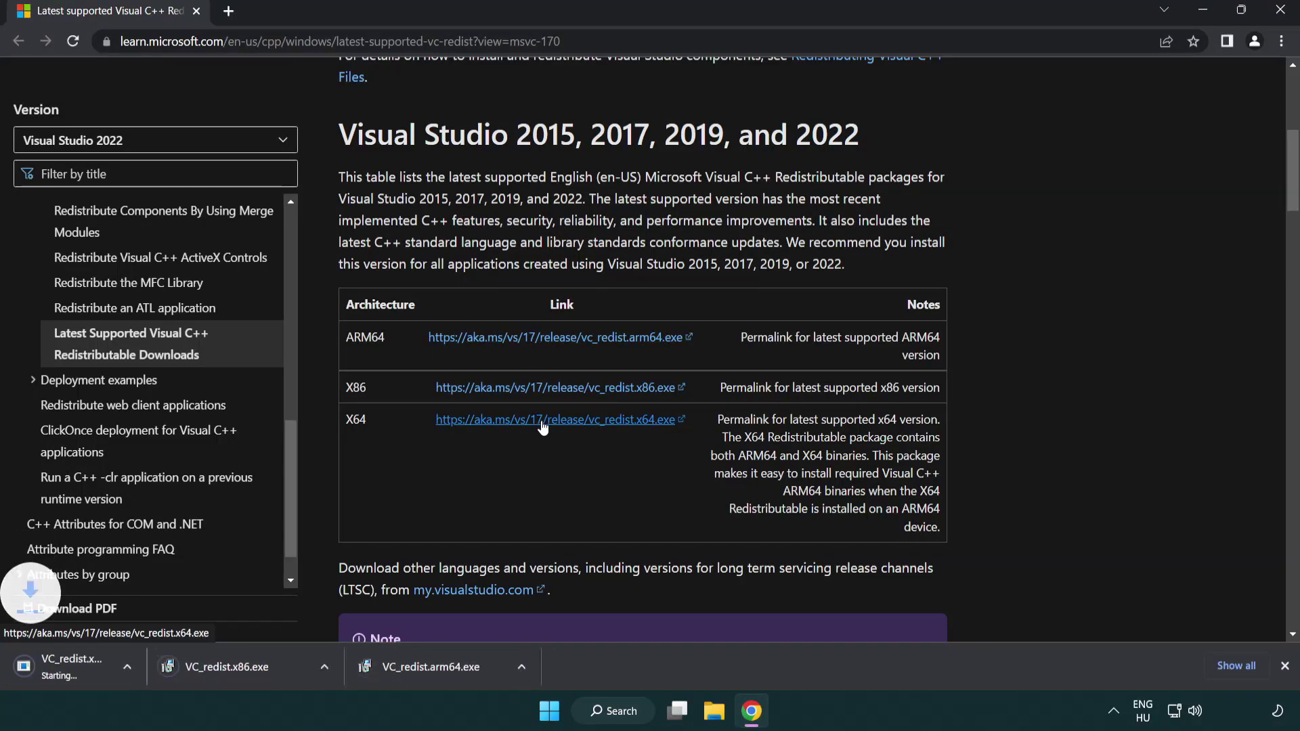
Step: Try installing the ARM64 redistributable, which fails as unsupported on this processor, and close it
left_click(497, 677)
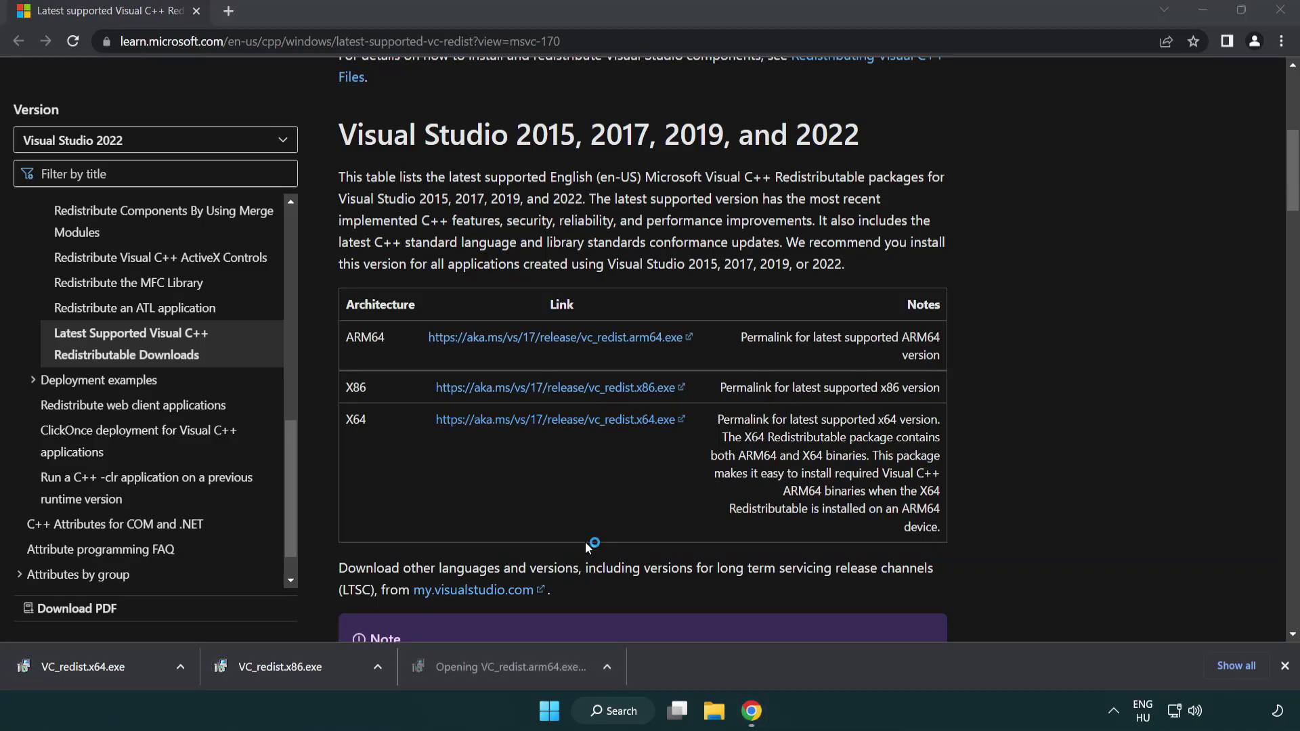
left_click_drag(834, 332, 834, 389)
left_click(466, 424)
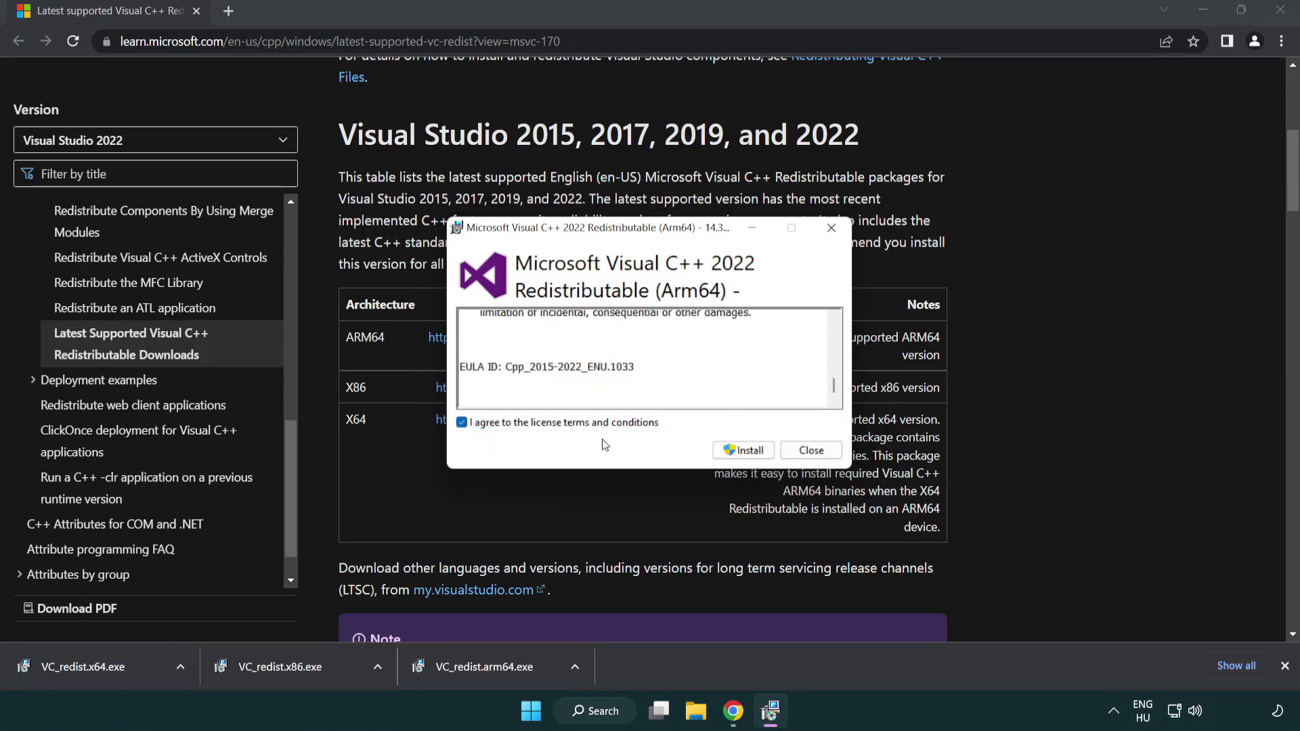
left_click(725, 450)
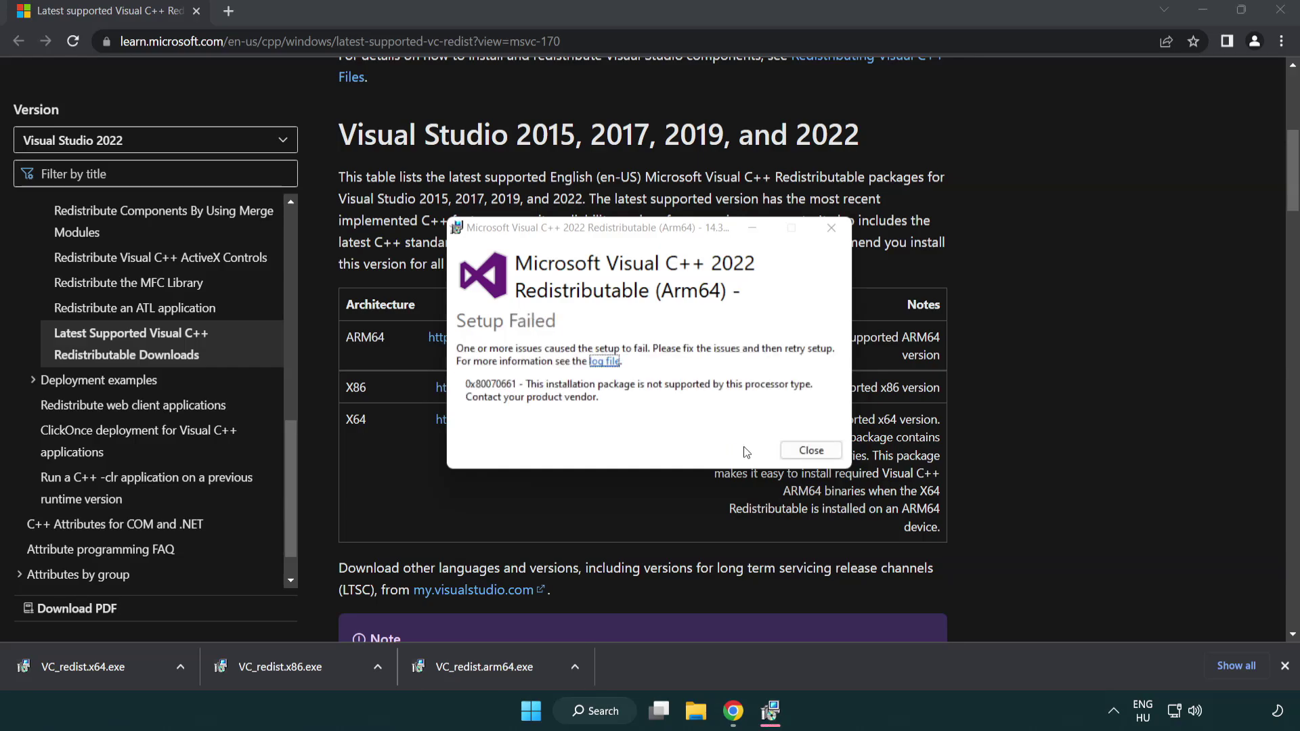
left_click(811, 451)
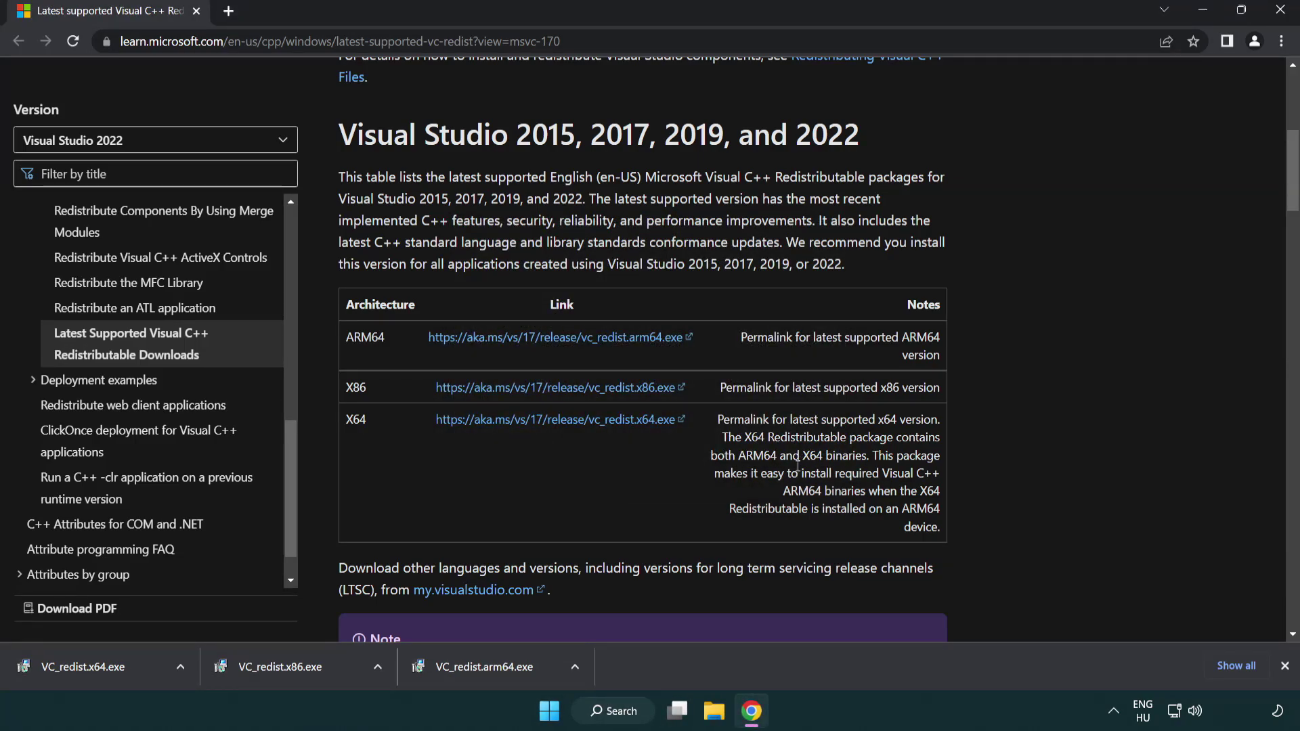
Step: Install VC_redist.x86.exe and VC_redist.x64.exe successfully, then close Chrome
left_click(291, 675)
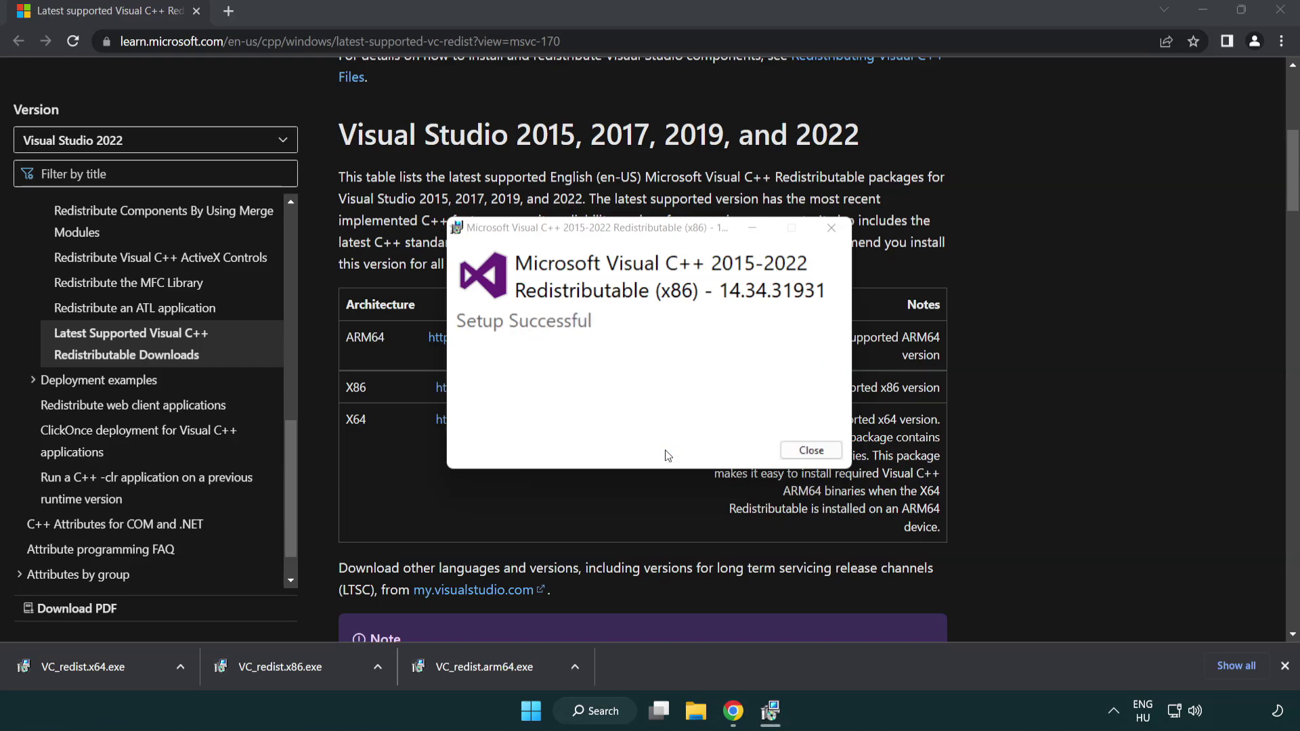
left_click(813, 450)
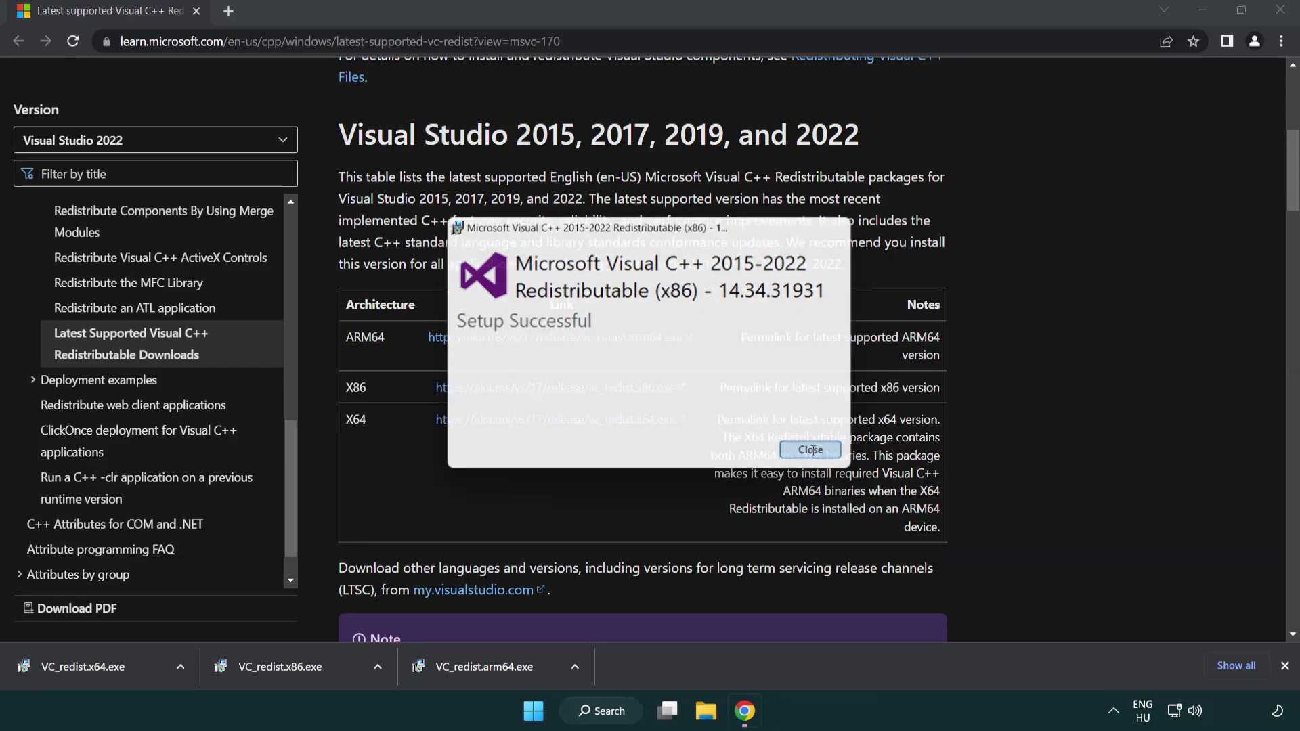
left_click(98, 664)
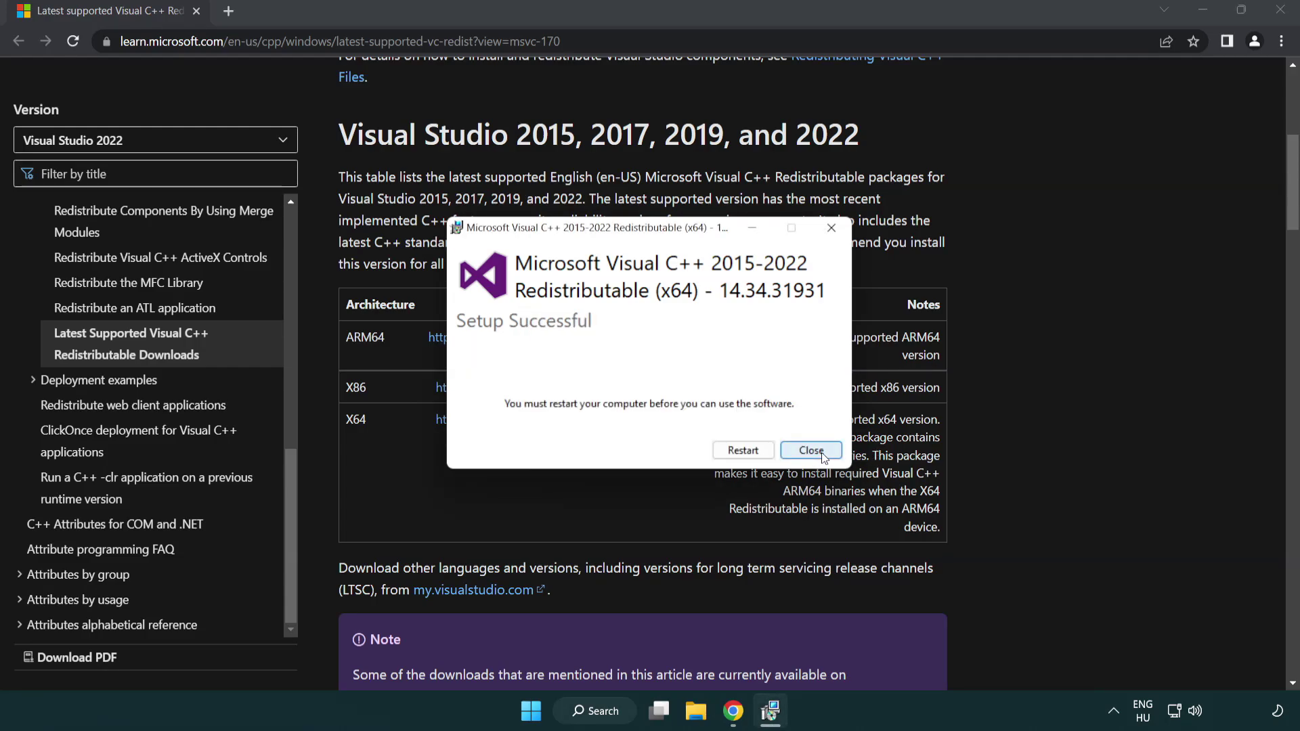
left_click(823, 458)
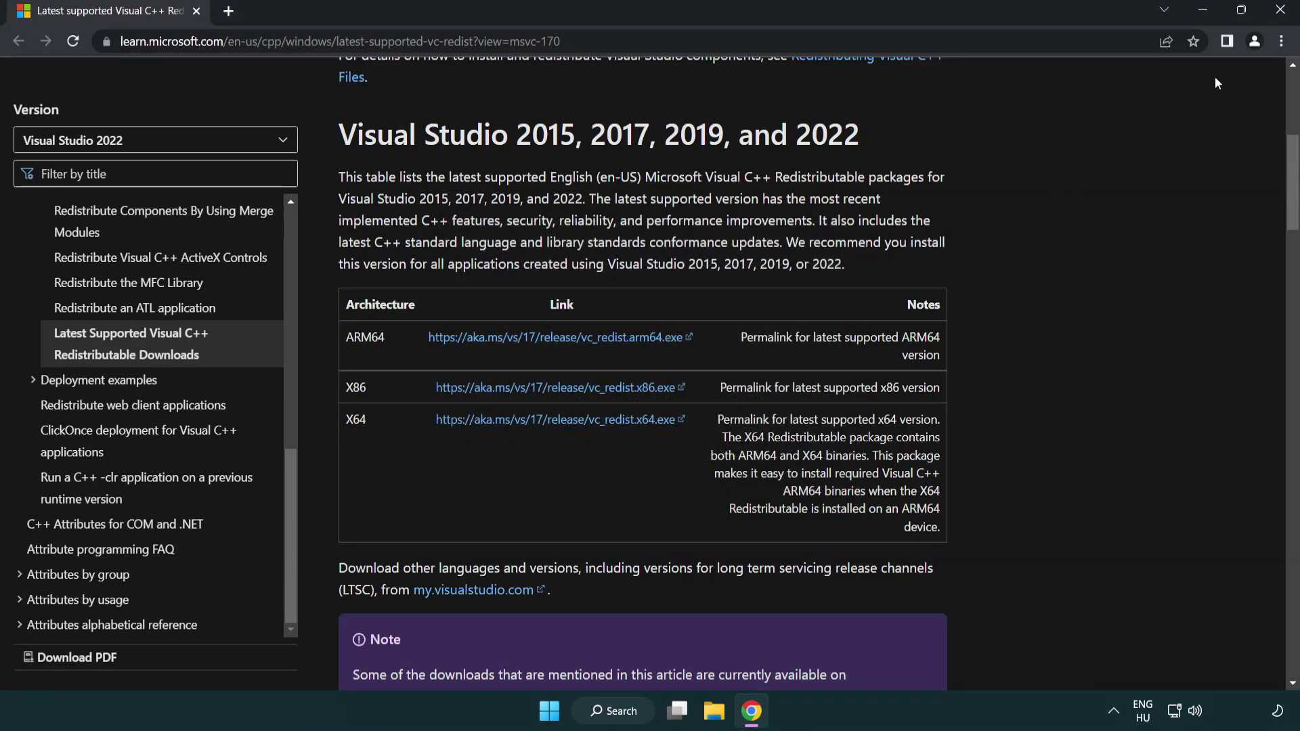
left_click(1280, 11)
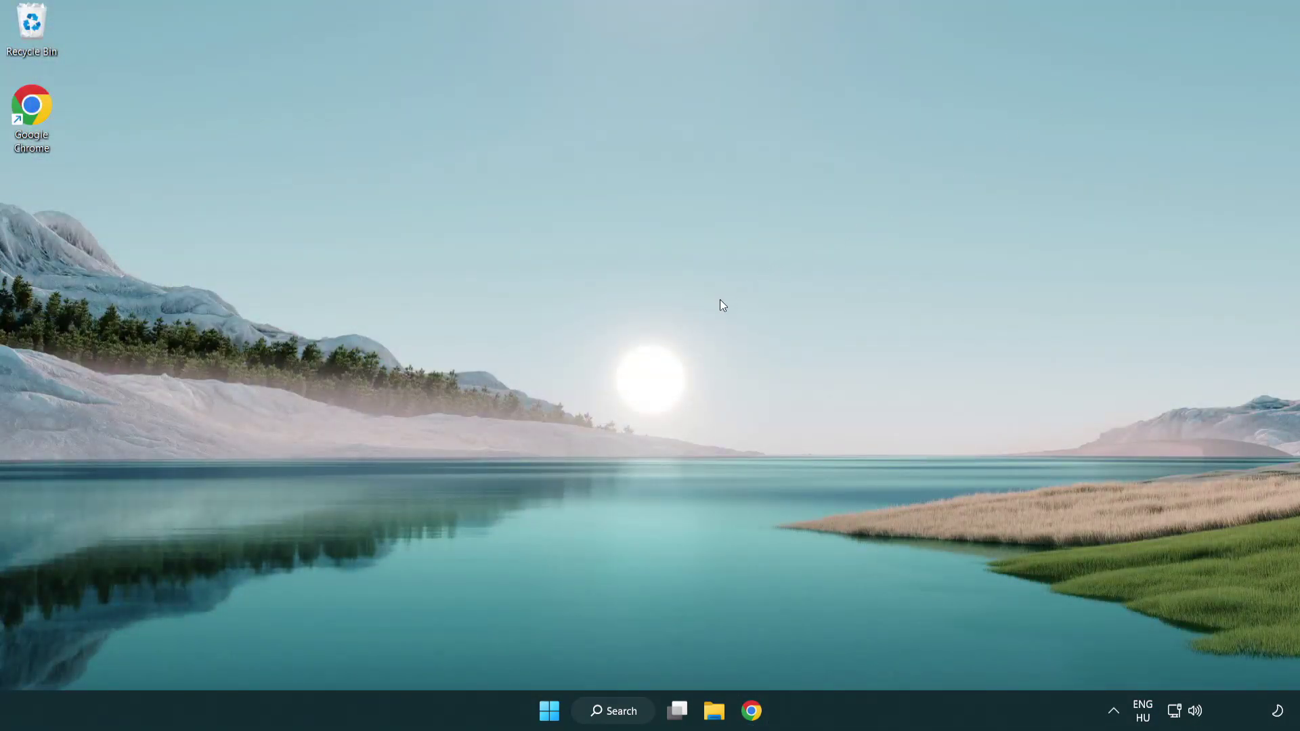
Step: Search for cmd, run Command Prompt as administrator, and move its window toward the centre
left_click(607, 715)
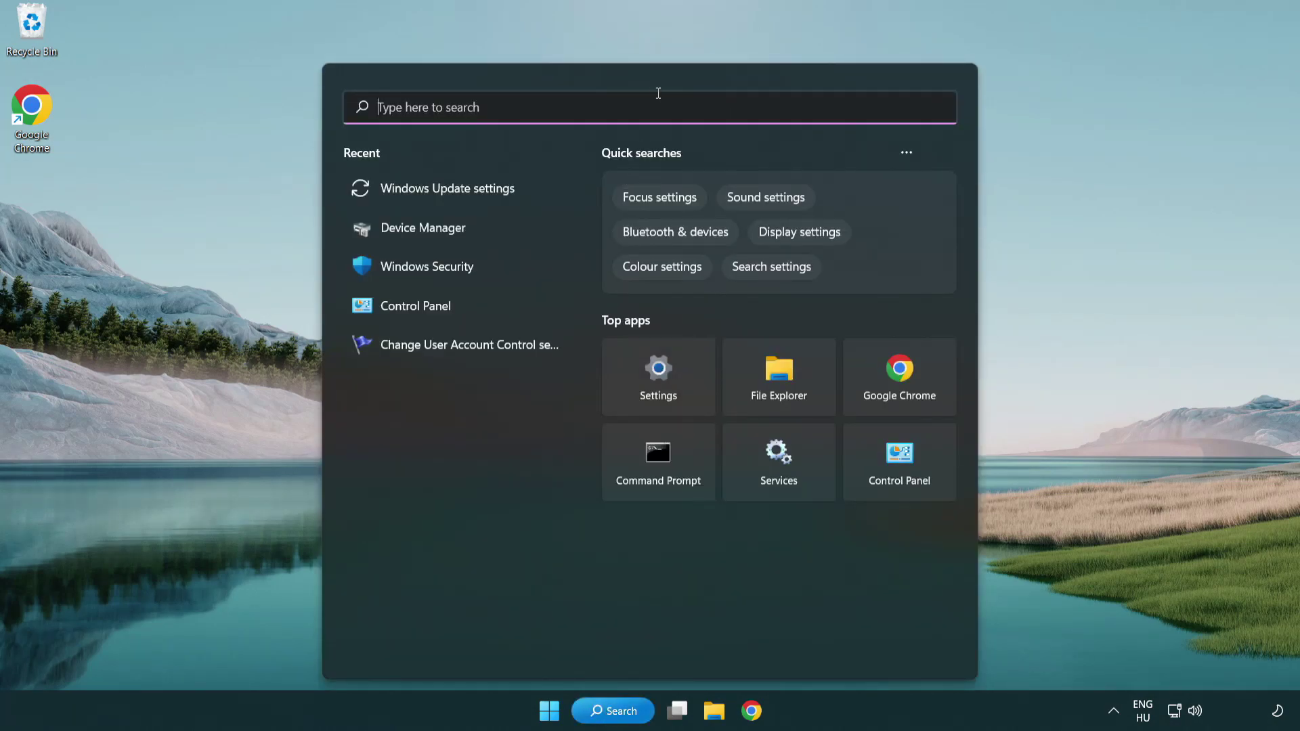
type("cmd")
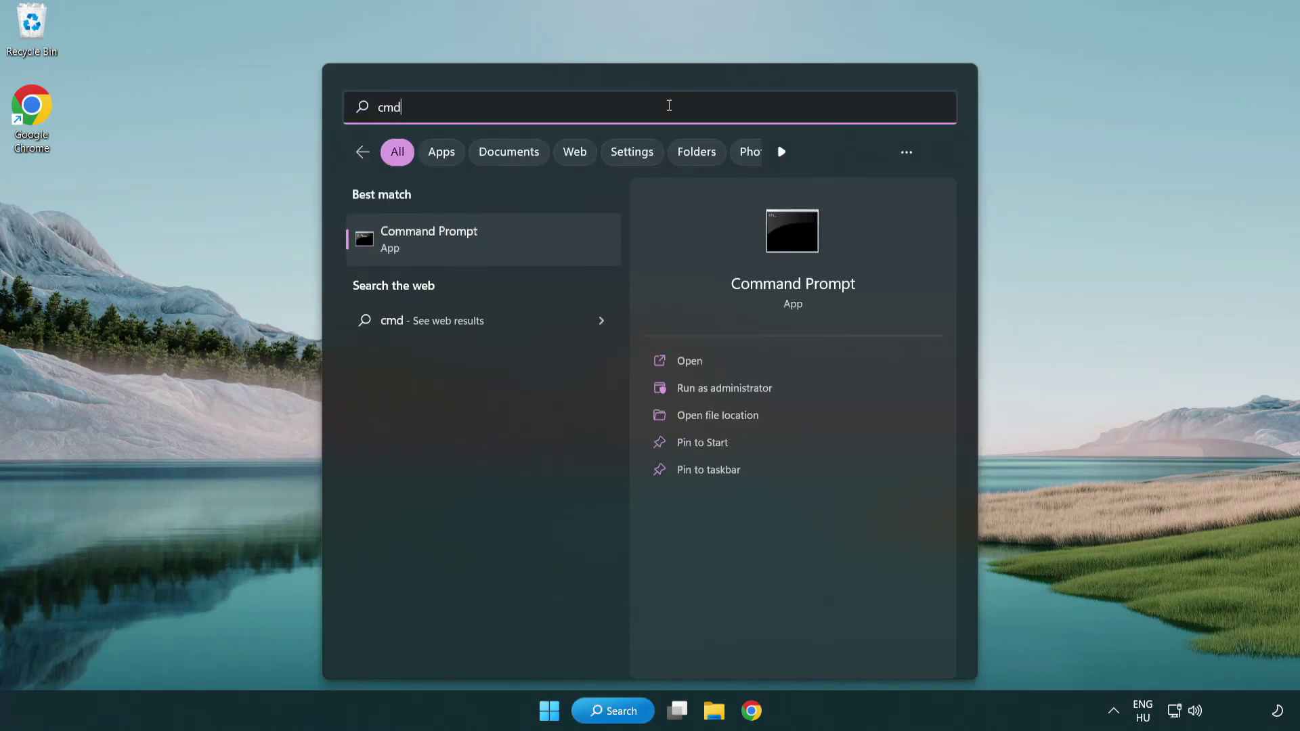
right_click(497, 242)
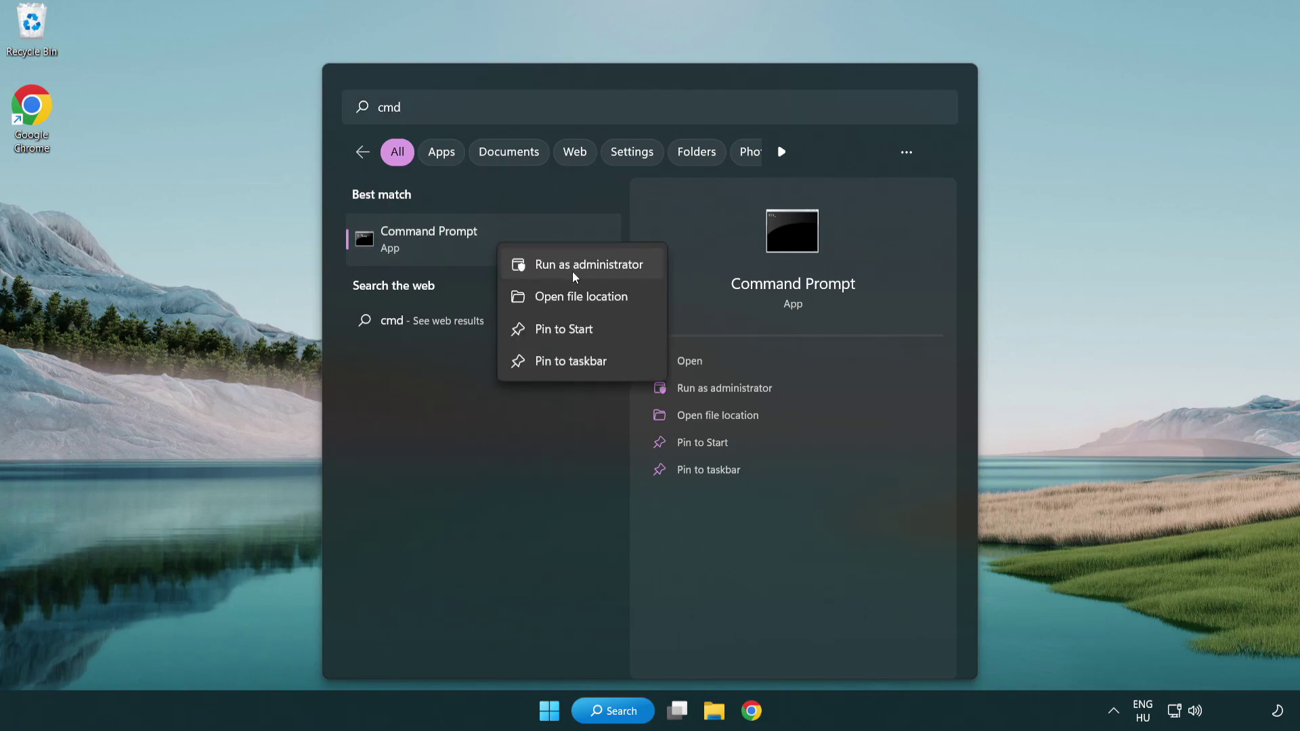
left_click(587, 270)
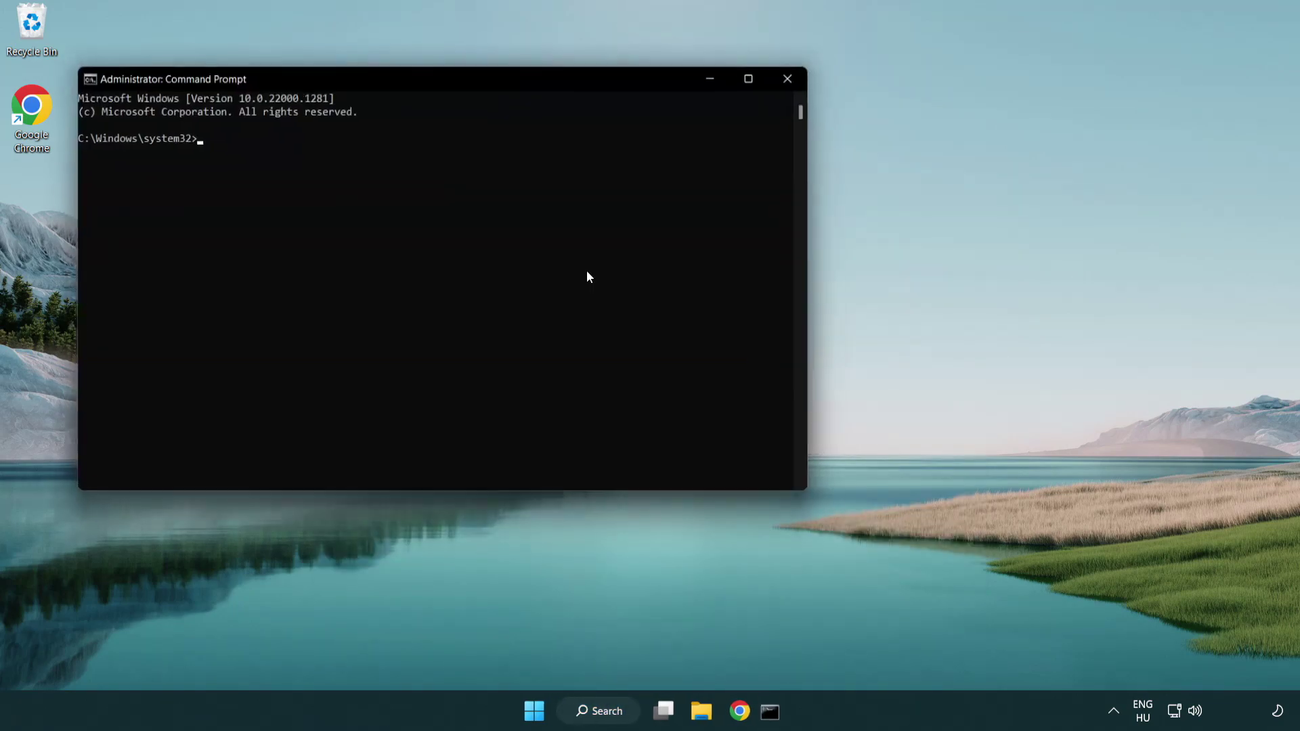
left_click_drag(465, 75, 655, 132)
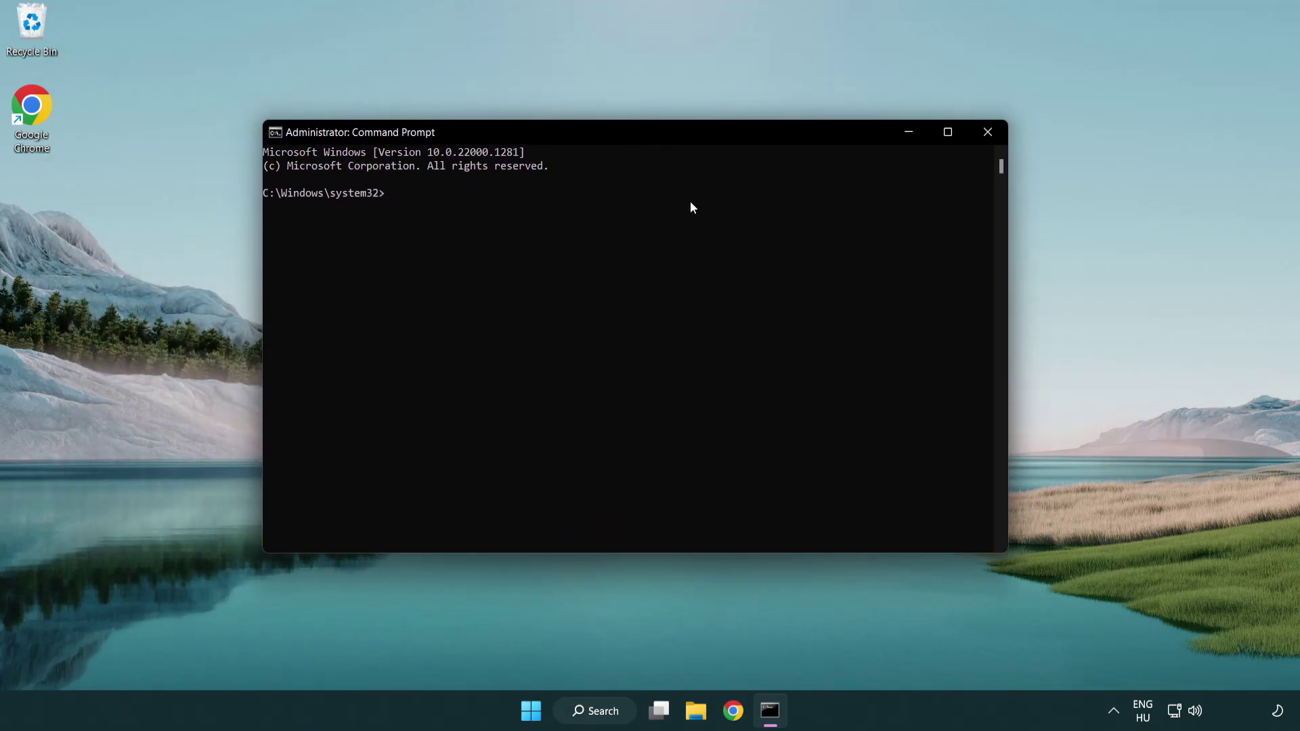
Step: Run sfc /scannow to 100% with no integrity violations, then close Command Prompt
type("sfc /scannow")
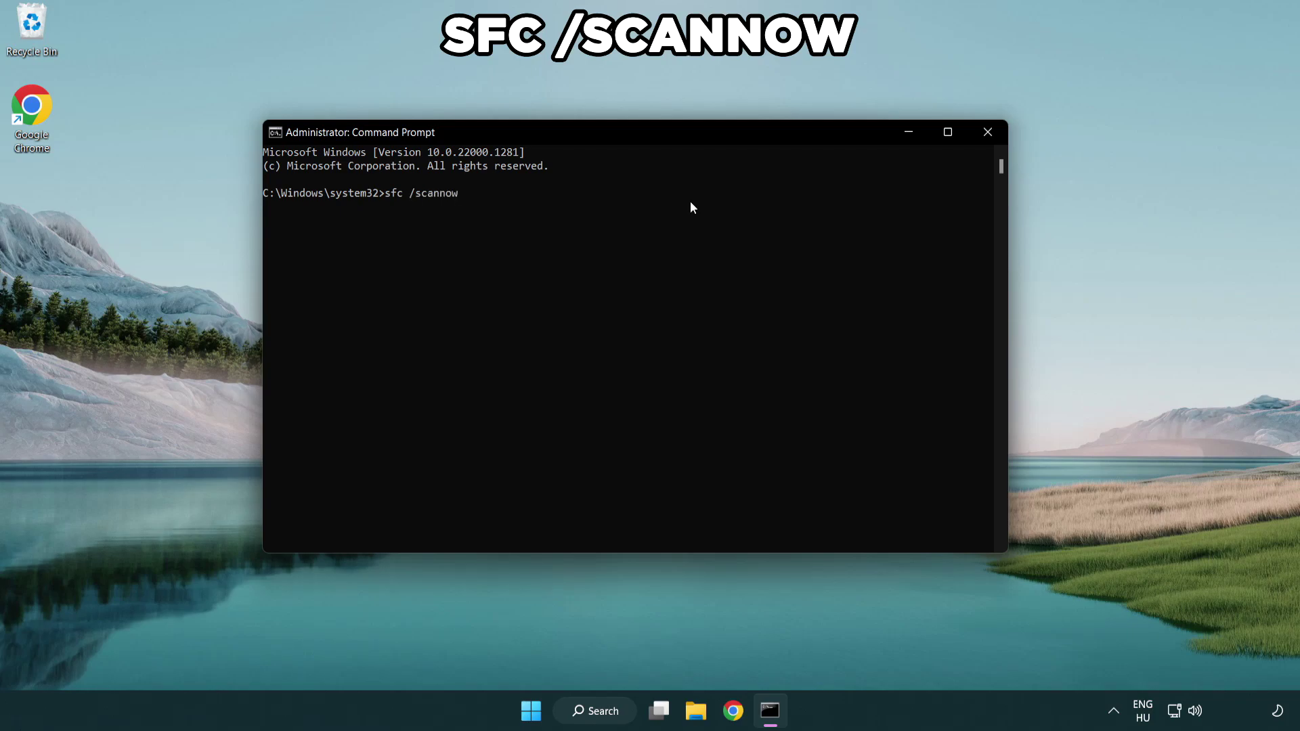
key("Return")
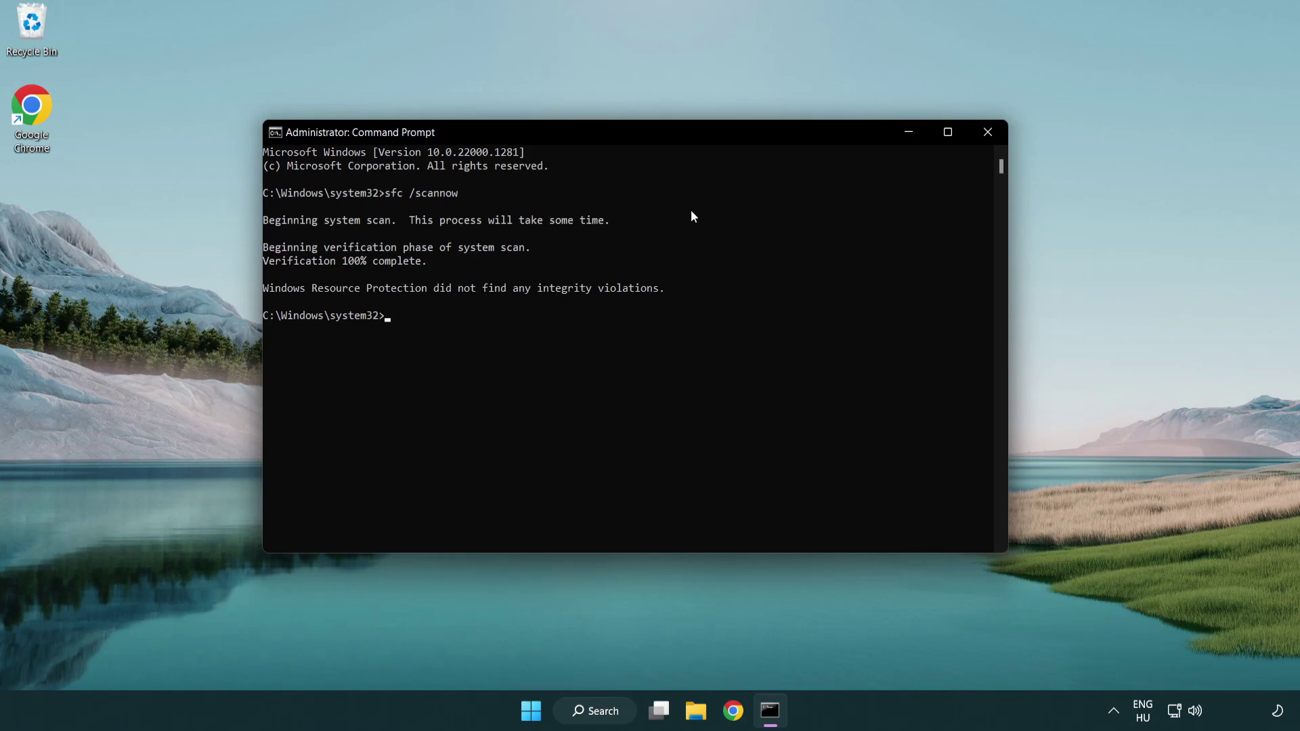
left_click(988, 132)
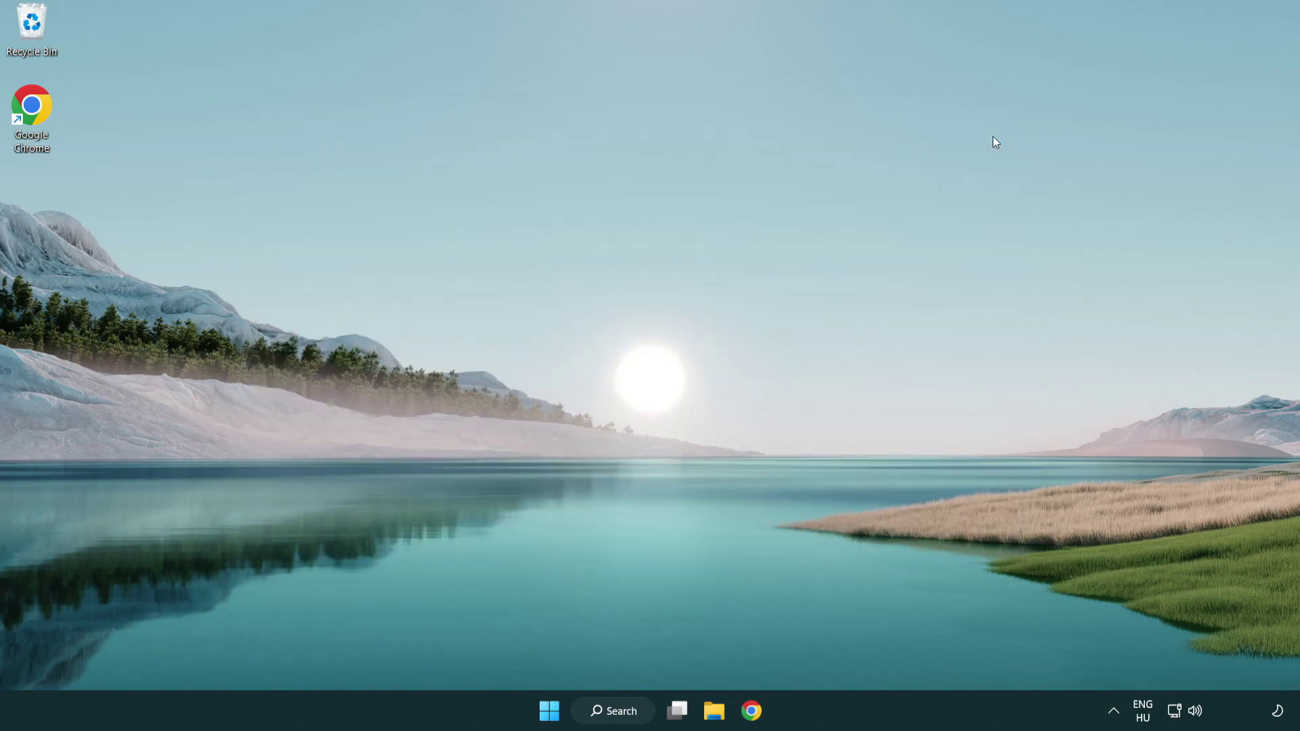